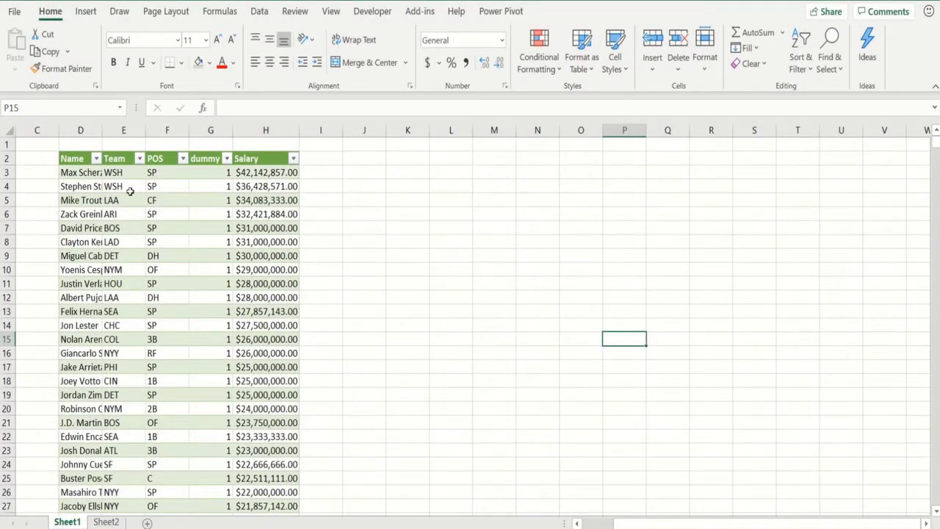
- Autofit column D so each player's full name in the Name column shows
{"action": "double_click", "coordinate": [102, 130]}
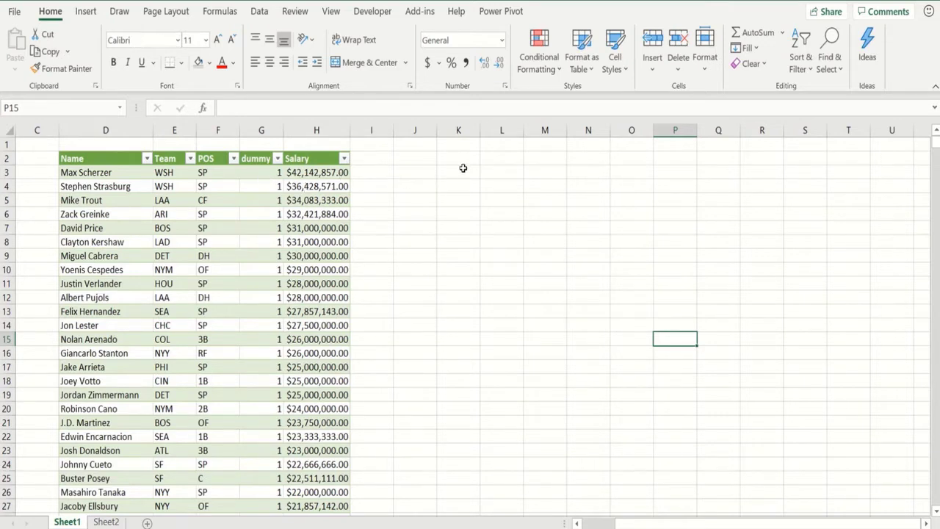
- Enter 'Histogram of salaries', 'Box plot by position' and 'Histogram based on text' in L3:L5
{"action": "left_click", "coordinate": [498, 172]}
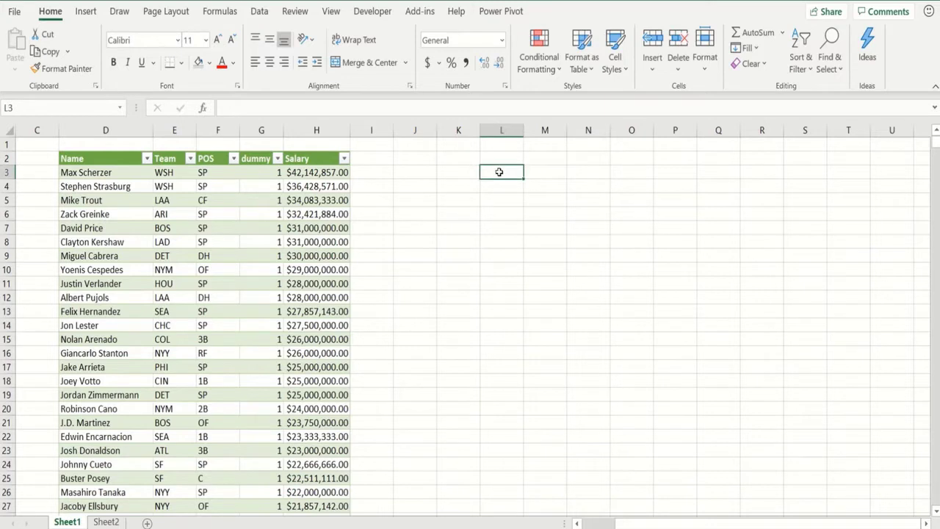
{"action": "type", "text": "Histog"}
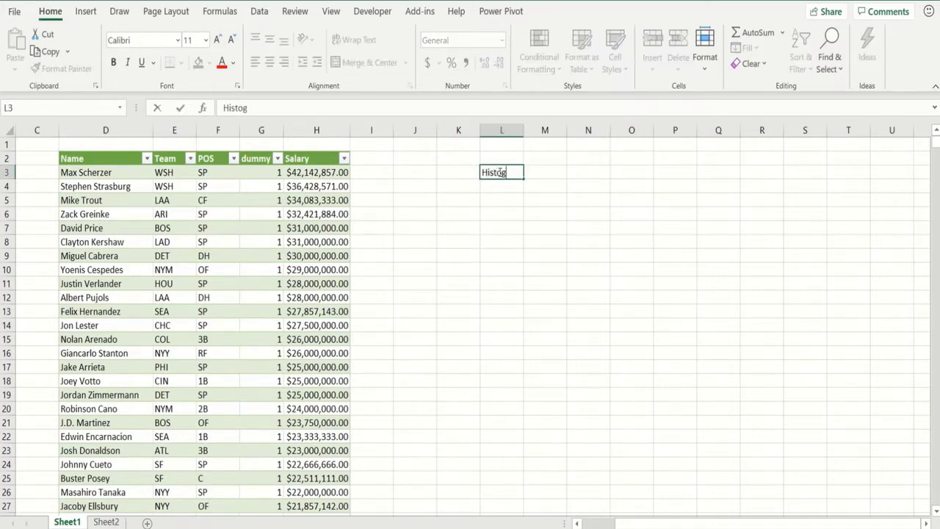
{"action": "type", "text": "ram of salaries"}
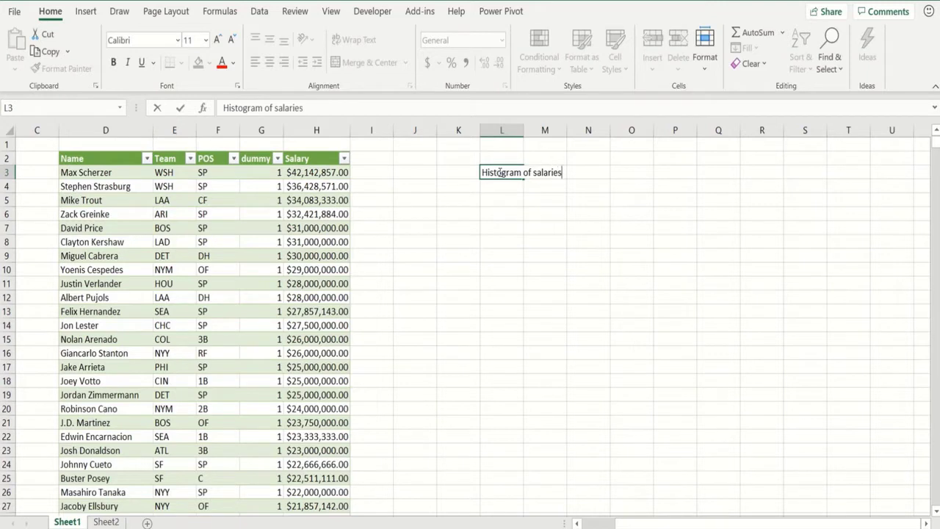
{"action": "key", "text": "Return"}
{"action": "type", "text": "B"}
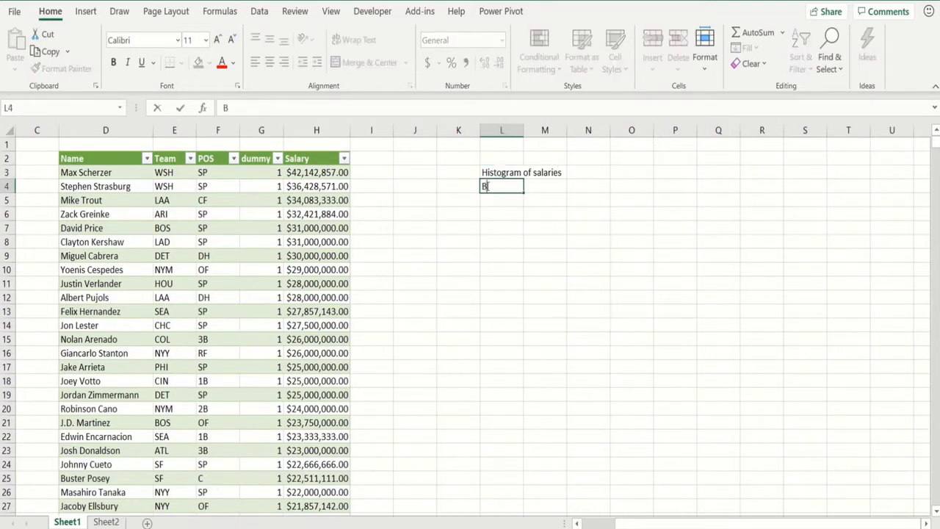
{"action": "type", "text": "ox plot by position"}
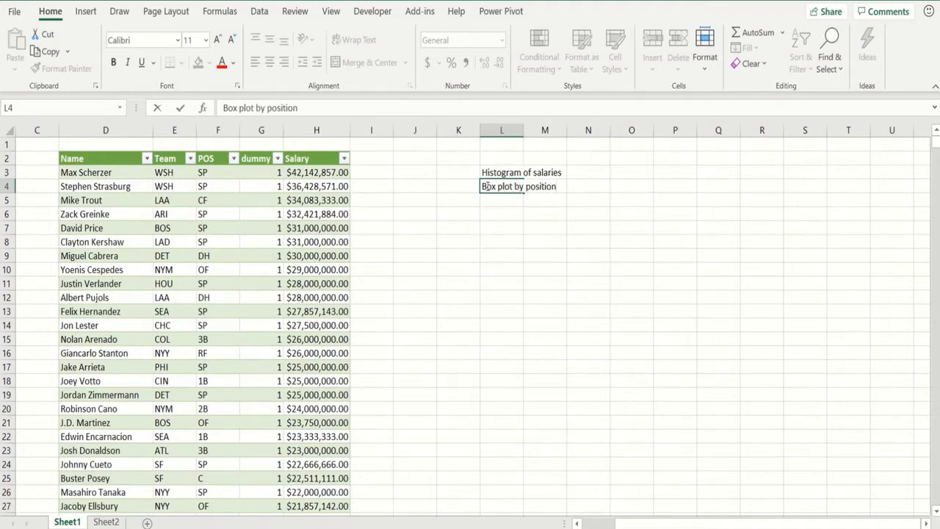
{"action": "key", "text": "Return"}
{"action": "type", "text": "H"}
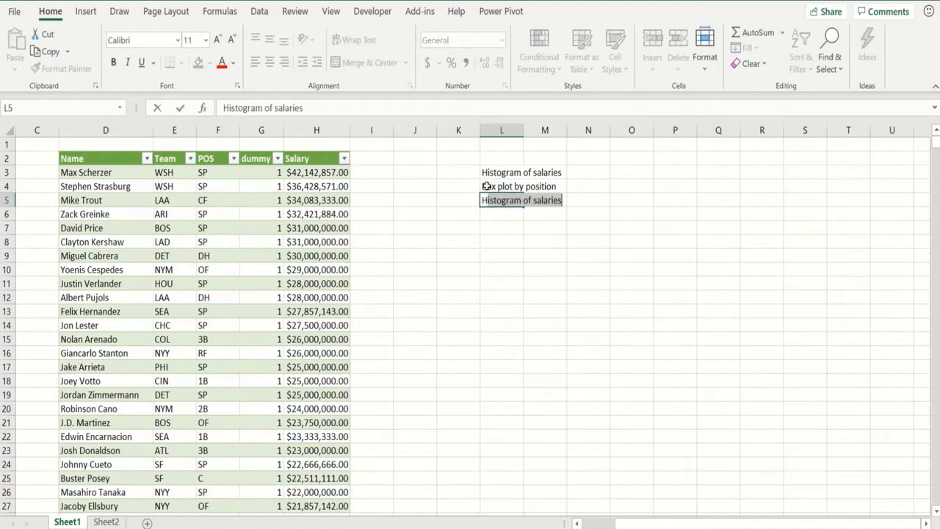
{"action": "type", "text": "istogram"}
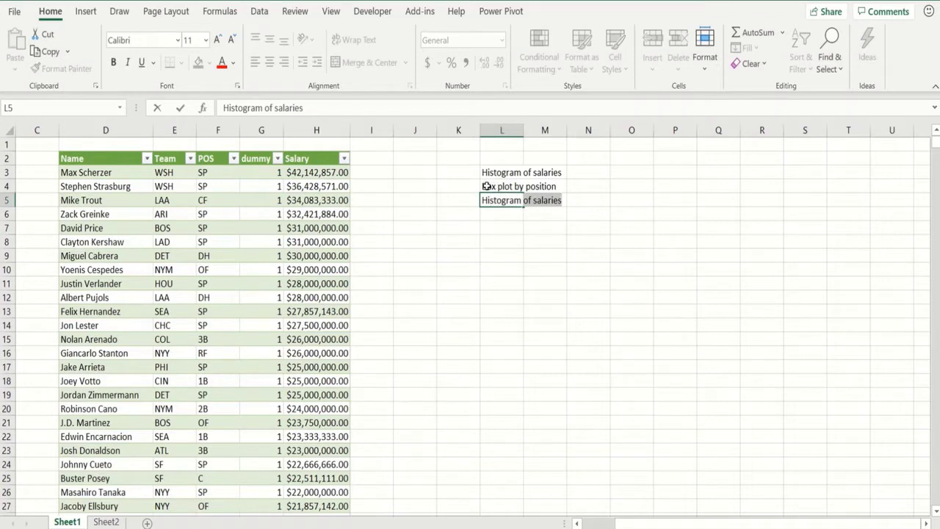
{"action": "type", "text": " based"}
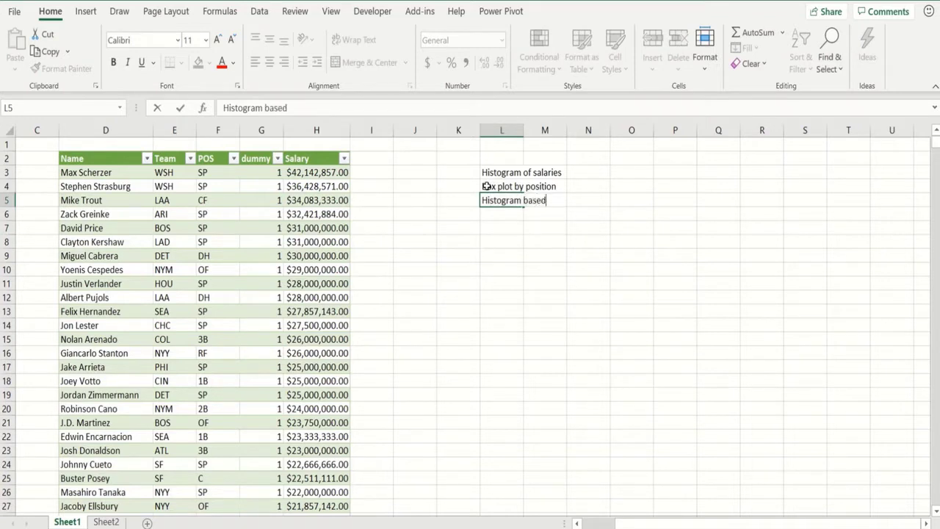
{"action": "type", "text": " on text"}
{"action": "key", "text": "Return"}
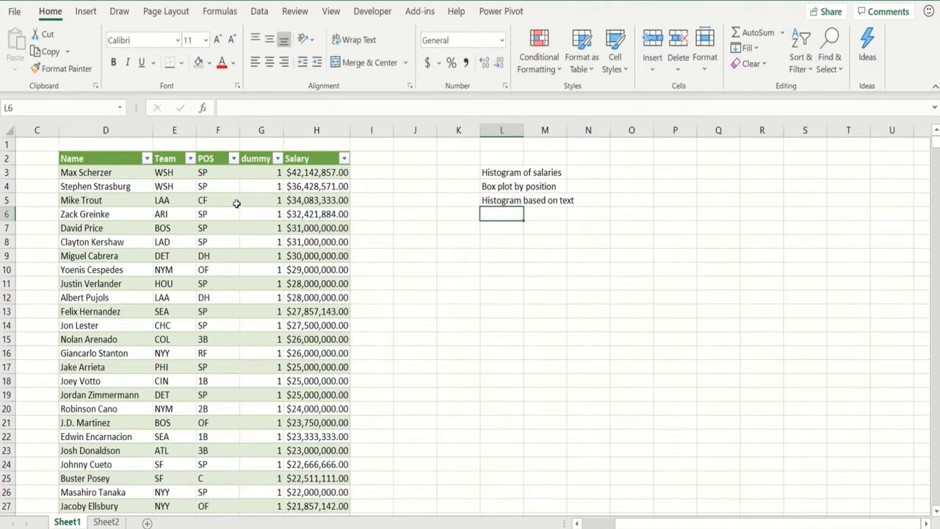
- Check the dummy column's values, then select the POS and dummy columns from F2 to row 879
{"action": "left_click", "coordinate": [261, 212]}
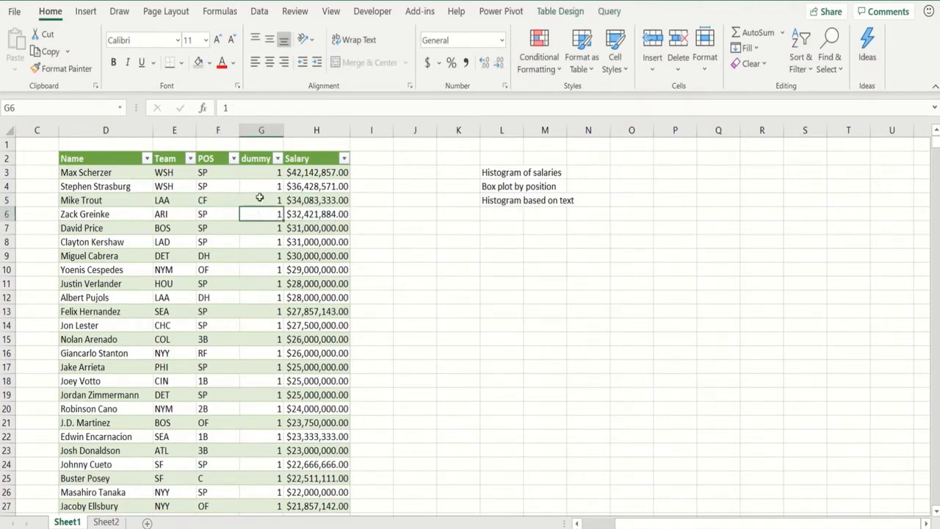
{"action": "left_click", "coordinate": [259, 173]}
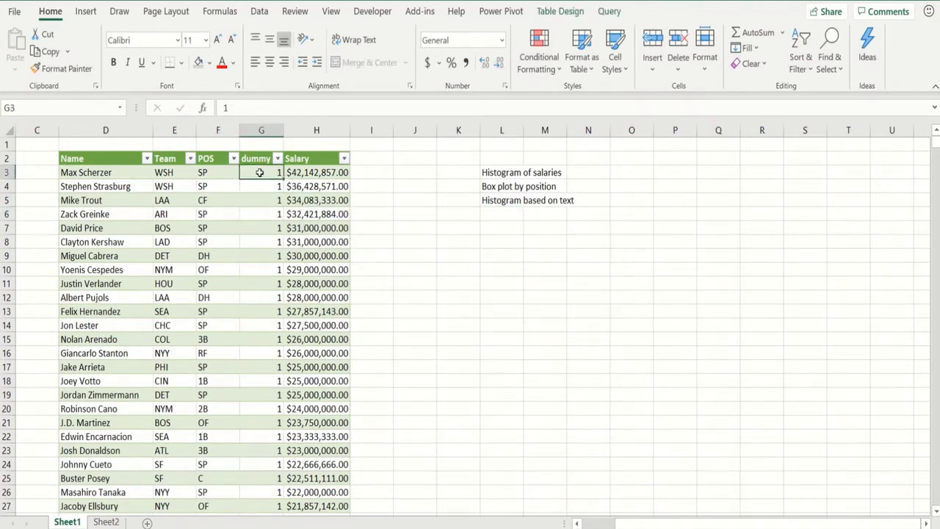
{"action": "left_click", "coordinate": [262, 282]}
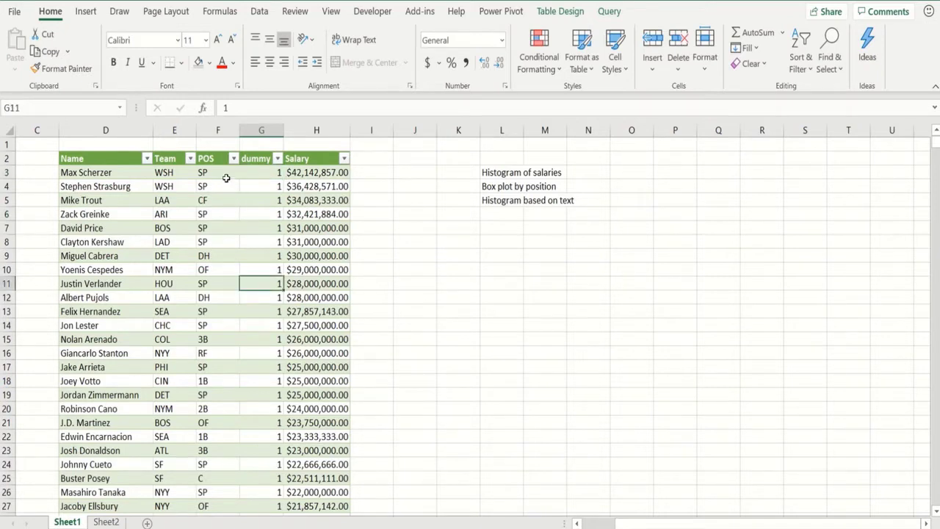
{"action": "left_click_drag", "start_coordinate": [222, 163], "coordinate": [247, 169]}
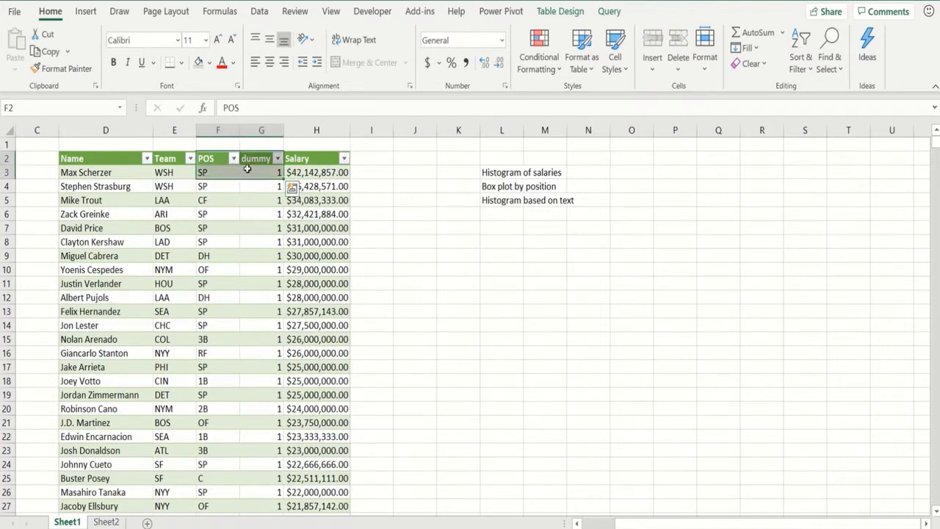
{"action": "key", "text": "ctrl+shift+Down"}
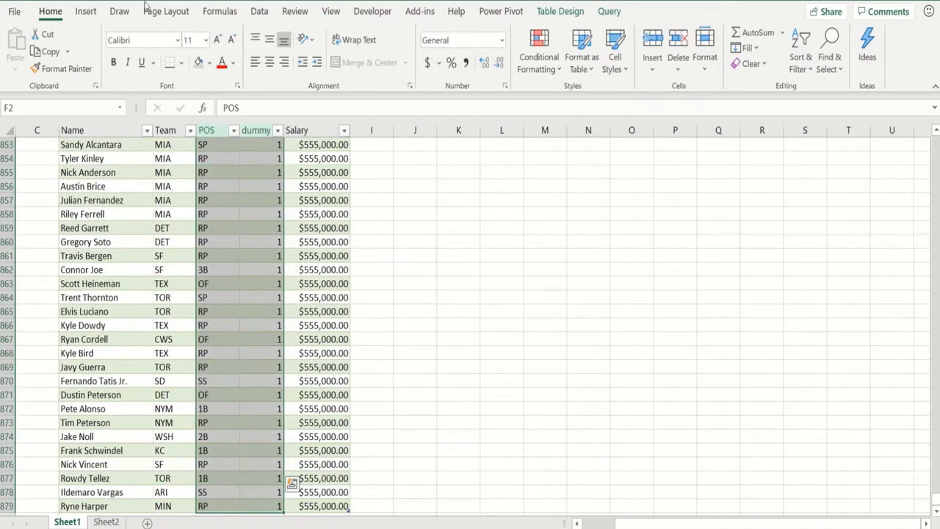
- Insert a Histogram statistic chart from the selected POS and dummy data
{"action": "left_click", "coordinate": [86, 11]}
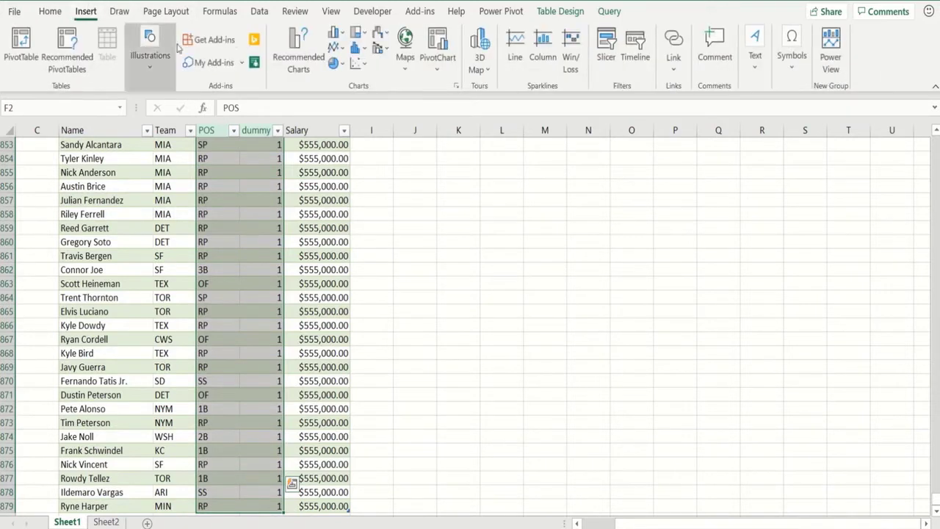
{"action": "left_click", "coordinate": [355, 50]}
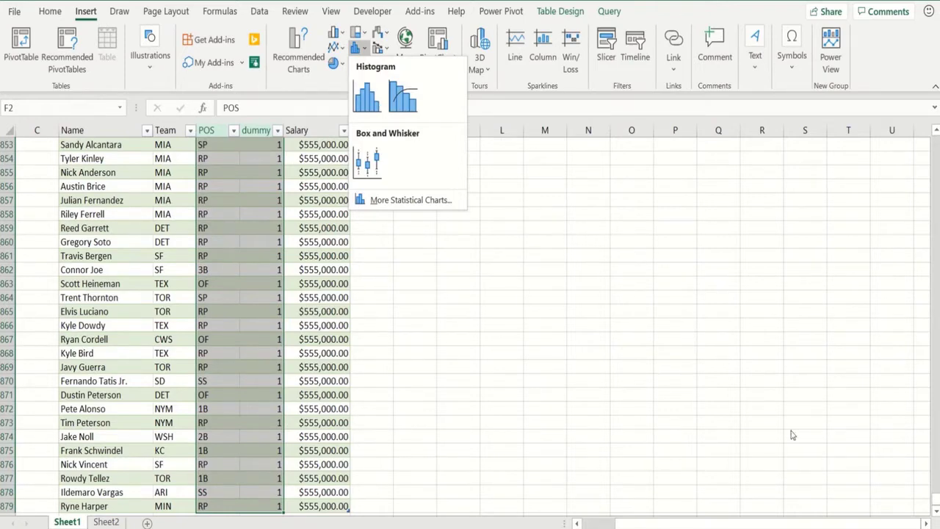
{"action": "left_click_drag", "start_coordinate": [934, 499], "coordinate": [924, 186]}
{"action": "left_click_drag", "start_coordinate": [922, 149], "coordinate": [936, 219]}
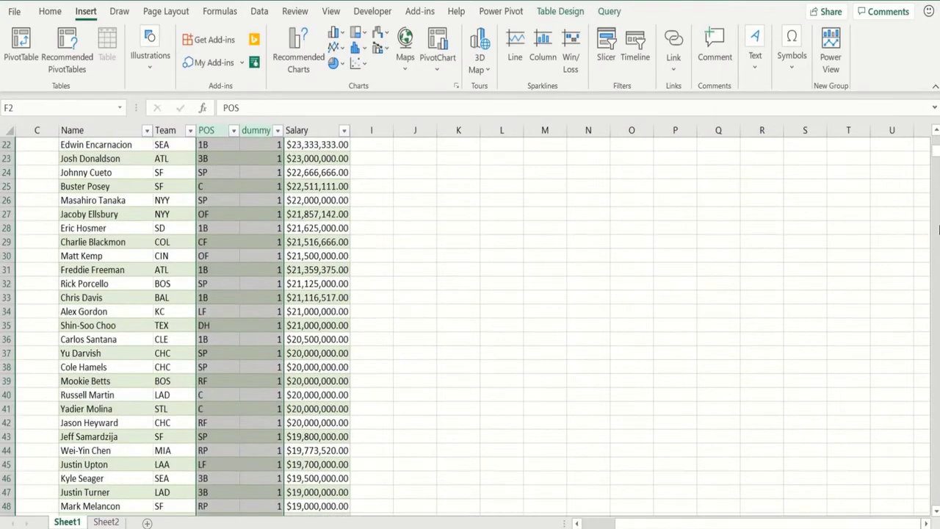
{"action": "left_click", "coordinate": [358, 49]}
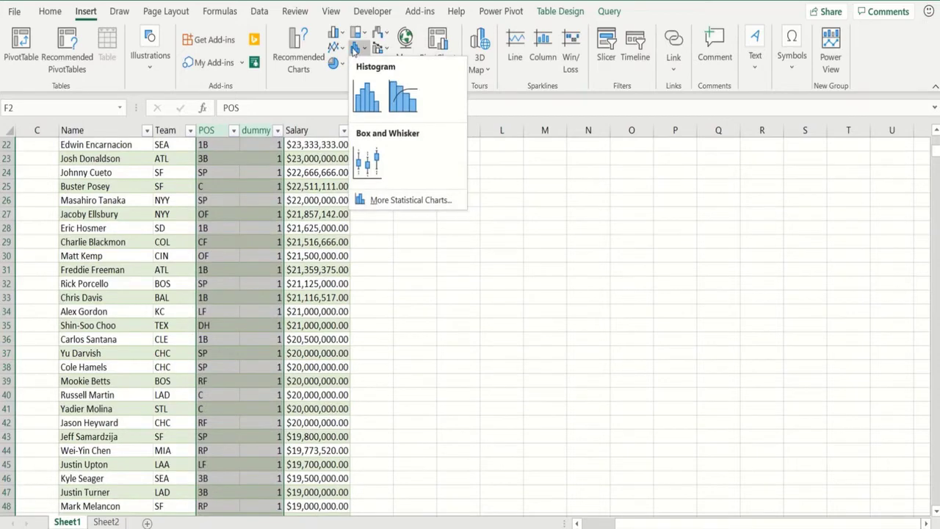
{"action": "left_click", "coordinate": [366, 90]}
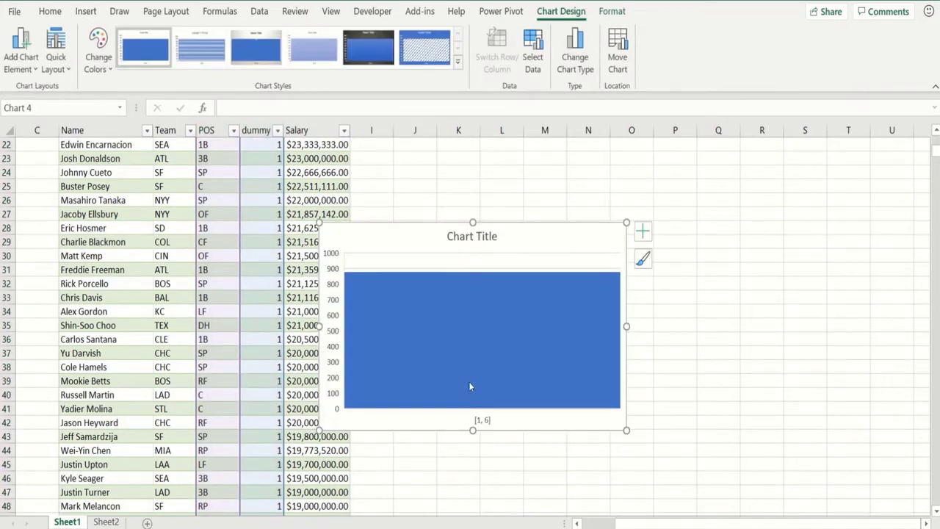
- Bin the histogram's horizontal axis By Category and move the chart up and right beside the table
{"action": "right_click", "coordinate": [482, 420]}
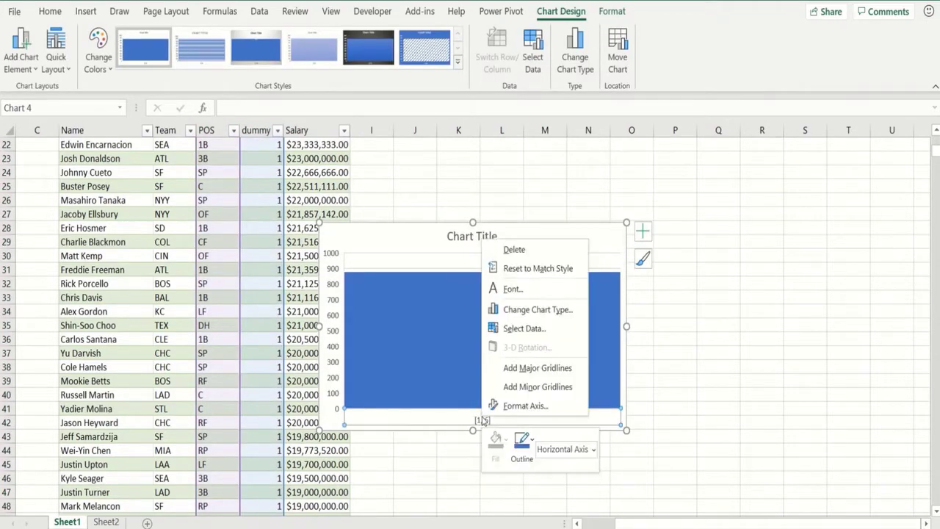
{"action": "left_click", "coordinate": [529, 406]}
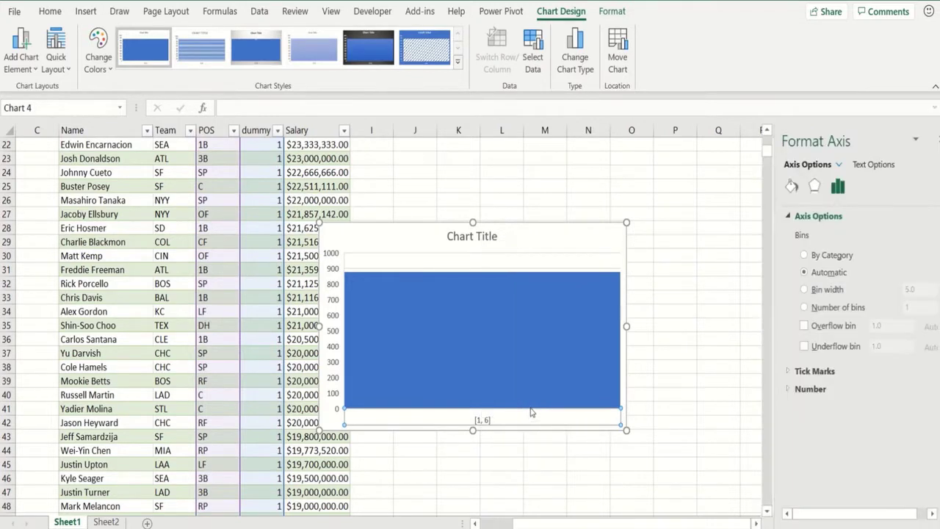
{"action": "left_click", "coordinate": [792, 256]}
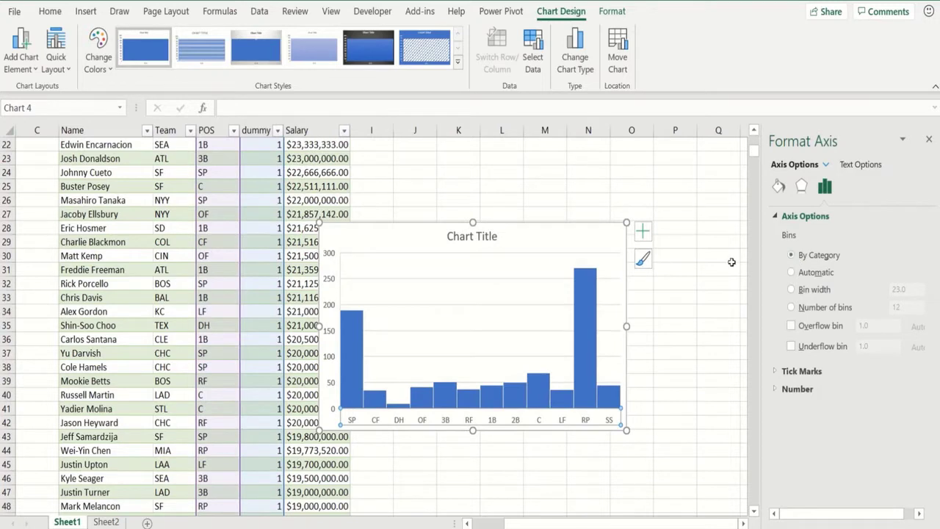
{"action": "left_click_drag", "start_coordinate": [542, 241], "coordinate": [634, 190]}
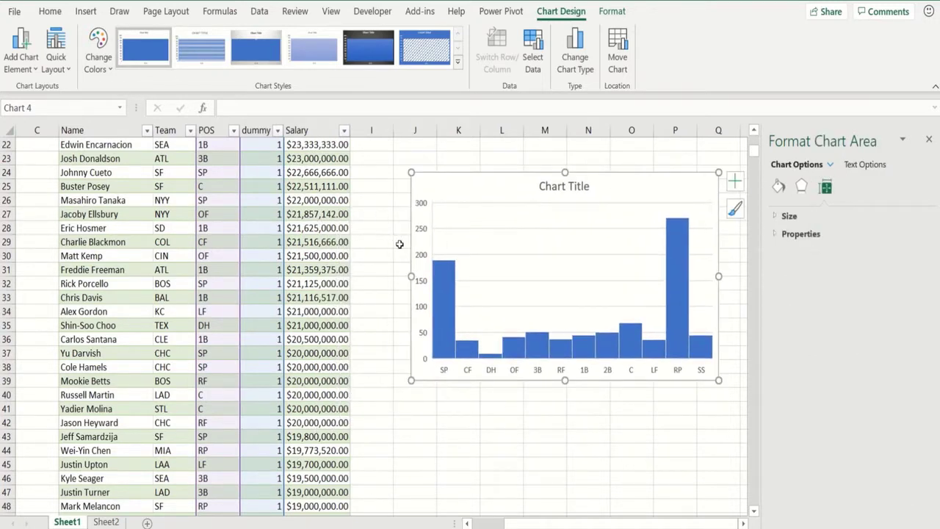
- Close the format pane, retitle the histogram 'Position Count', and deselect the chart
{"action": "left_click", "coordinate": [930, 142]}
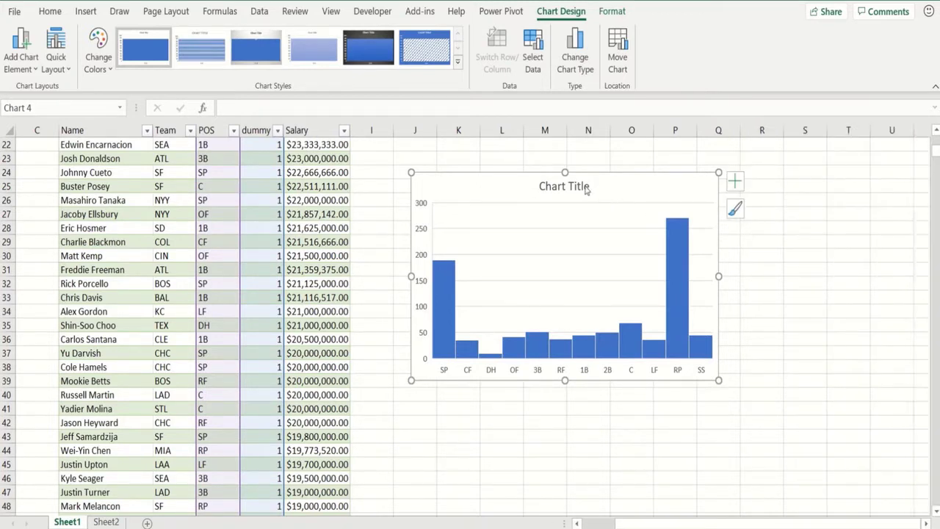
{"action": "left_click", "coordinate": [584, 187]}
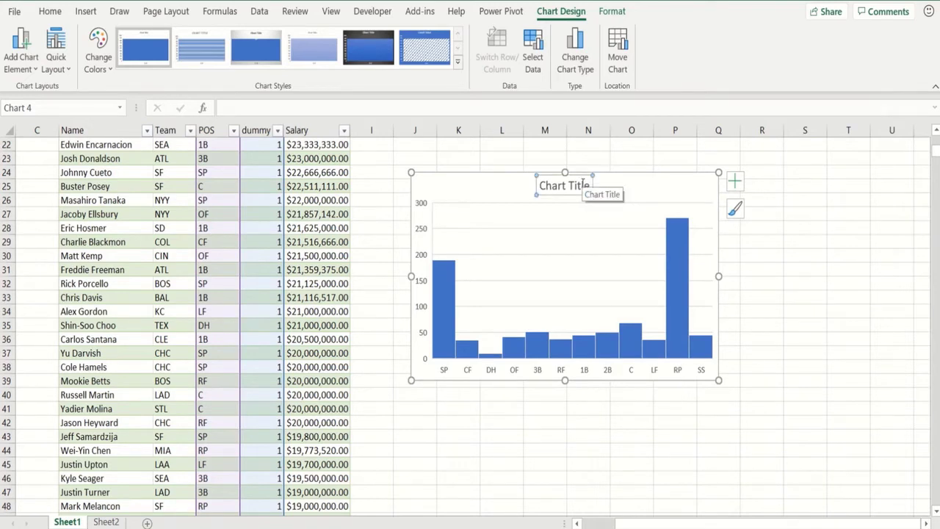
{"action": "type", "text": "Pio"}
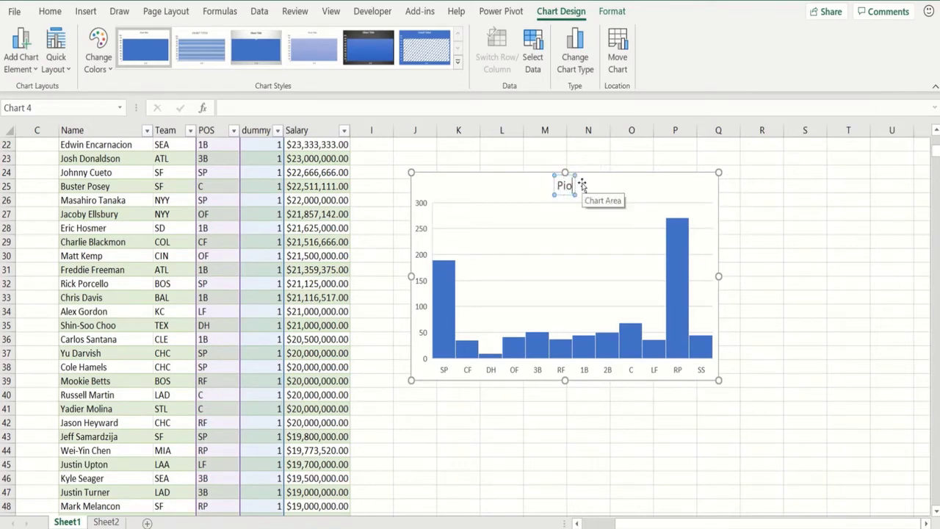
{"action": "key", "text": "BackSpace"}
{"action": "type", "text": "osition "}
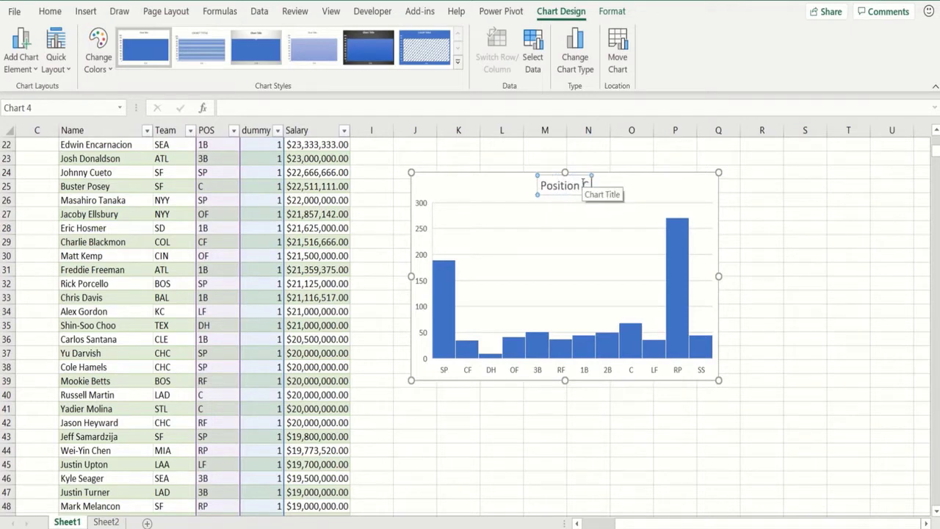
{"action": "type", "text": "C"}
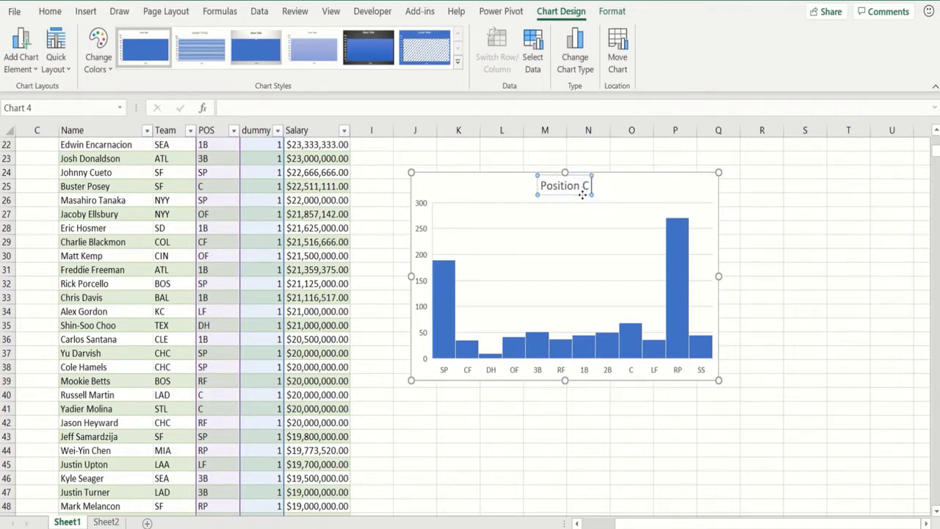
{"action": "type", "text": "ount"}
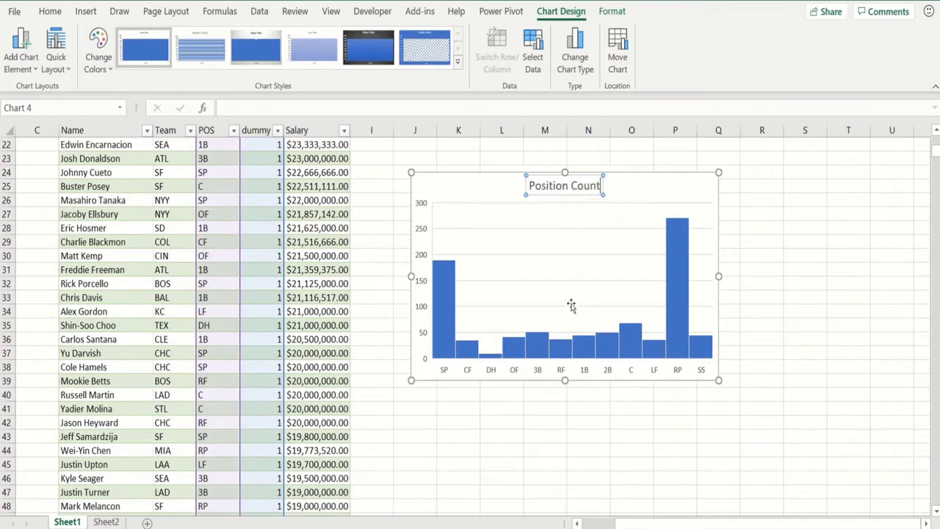
{"action": "left_click", "coordinate": [568, 432]}
{"action": "key", "text": "Page_Up"}
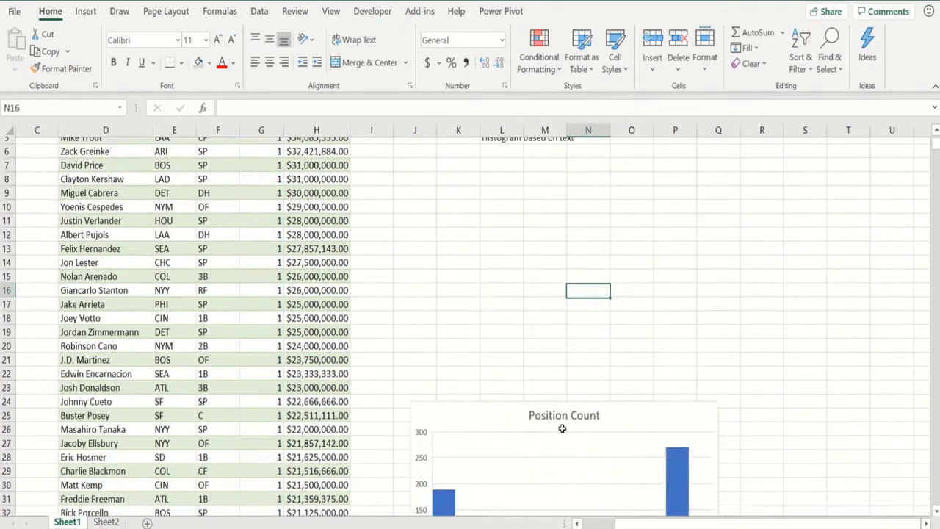
- Select the Salary column from header H2 down to the table's last row
{"action": "scroll", "coordinate": [562, 428], "scroll_direction": "up", "scroll_amount": 2}
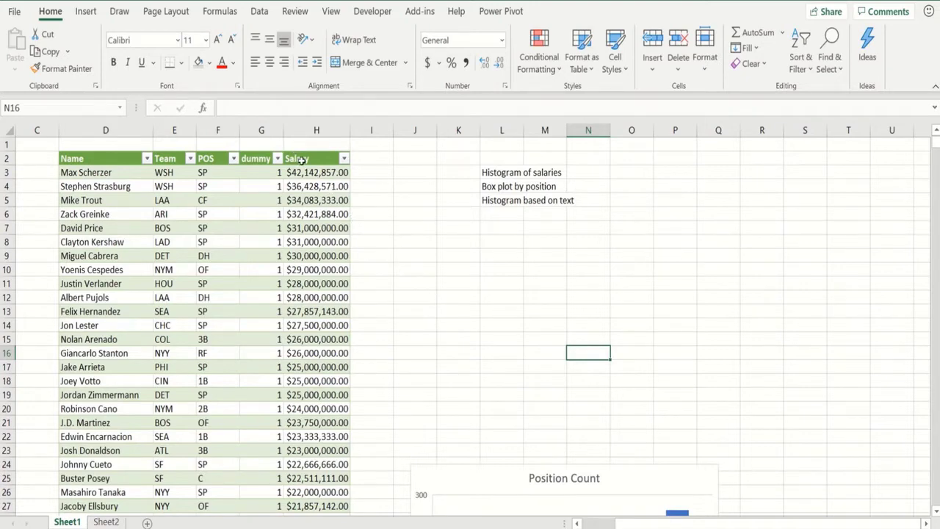
{"action": "left_click", "coordinate": [301, 160]}
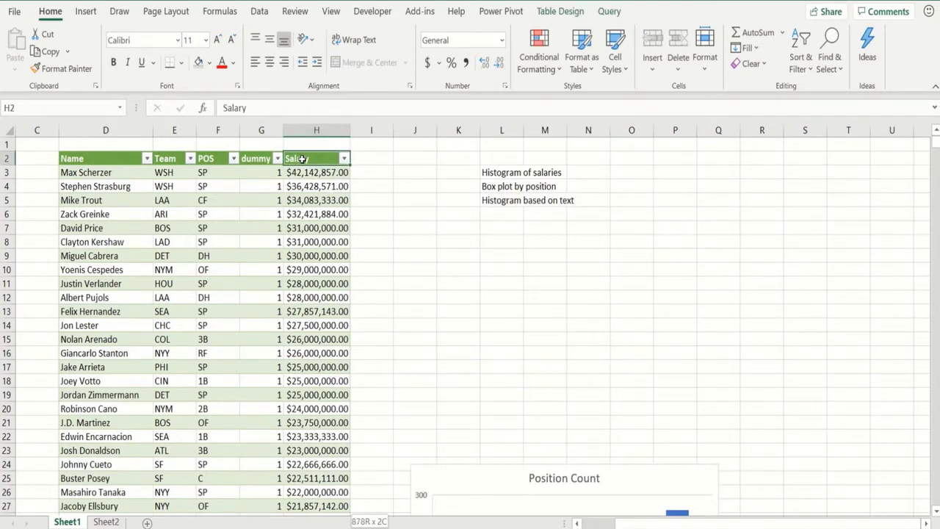
{"action": "key", "text": "ctrl+shift+Down"}
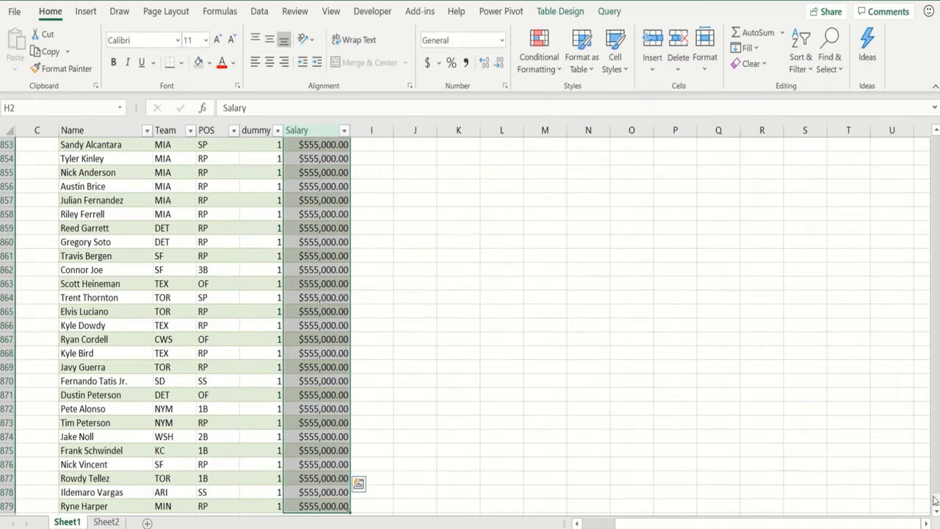
{"action": "scroll", "coordinate": [921, 353], "scroll_direction": "up", "scroll_amount": 20}
{"action": "scroll", "coordinate": [921, 353], "scroll_direction": "up", "scroll_amount": 20}
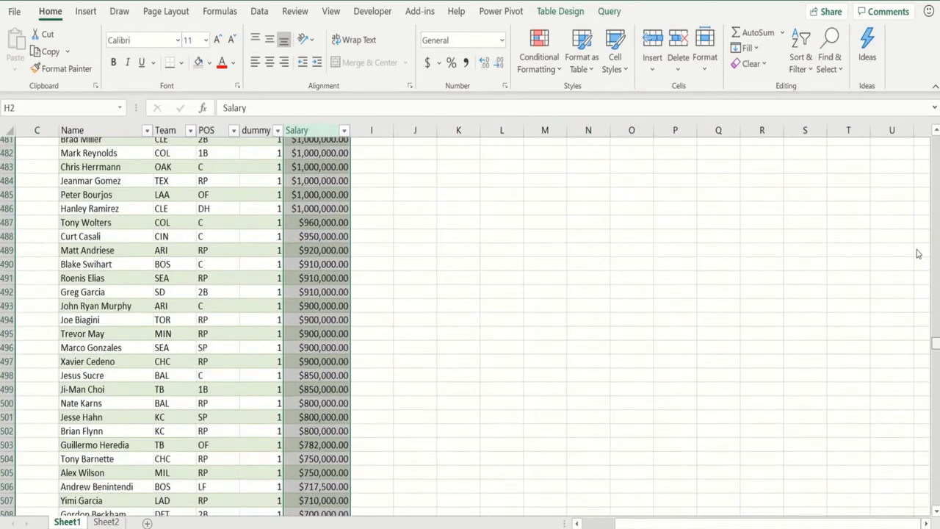
{"action": "scroll", "coordinate": [918, 157], "scroll_direction": "up", "scroll_amount": 14}
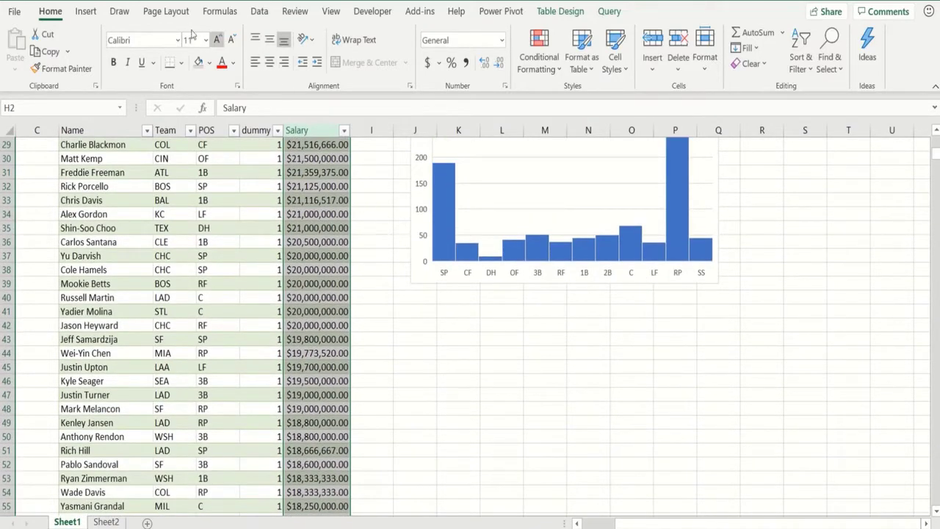
- Insert a Histogram of the salaries and move it below the position chart
{"action": "left_click", "coordinate": [95, 13]}
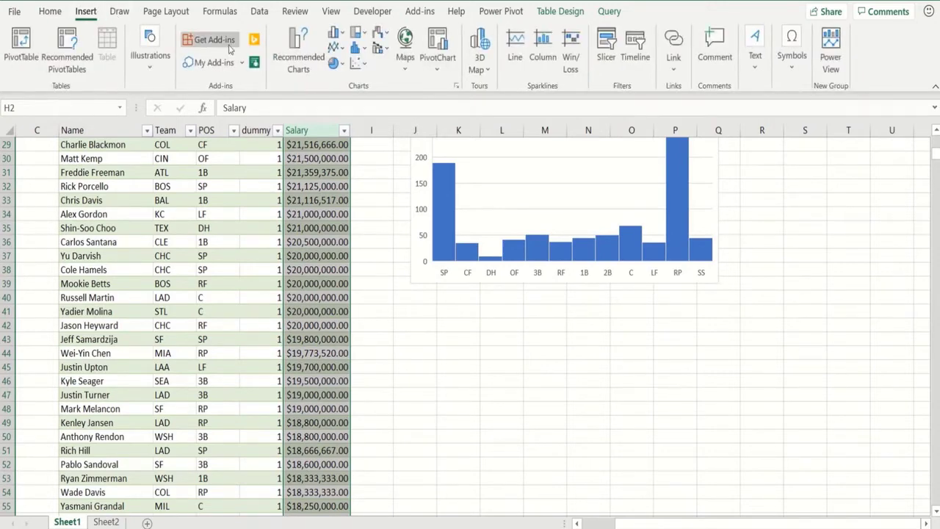
{"action": "left_click", "coordinate": [358, 48]}
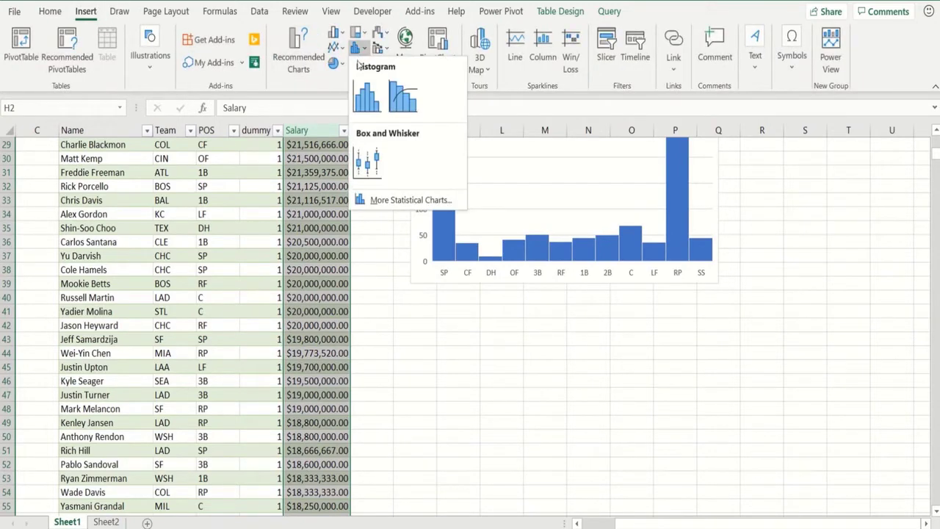
{"action": "left_click", "coordinate": [367, 96]}
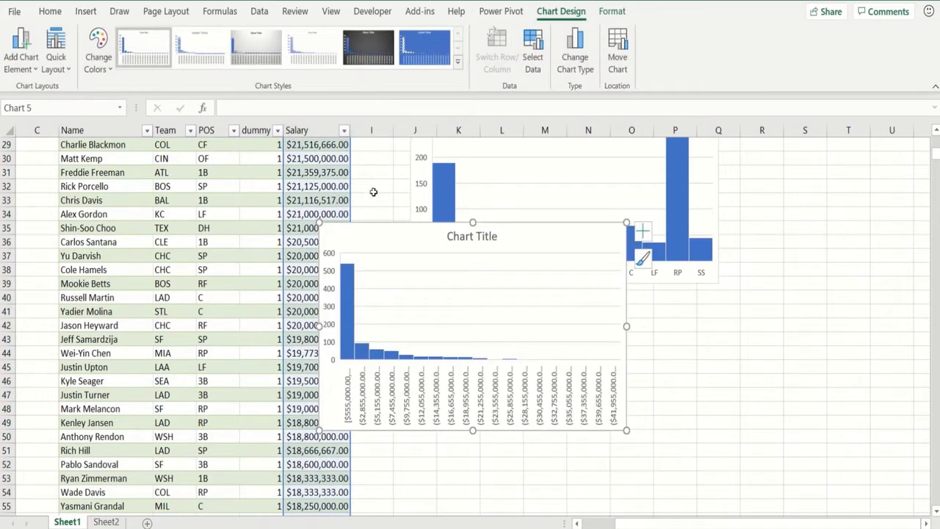
{"action": "left_click_drag", "start_coordinate": [385, 242], "coordinate": [488, 305]}
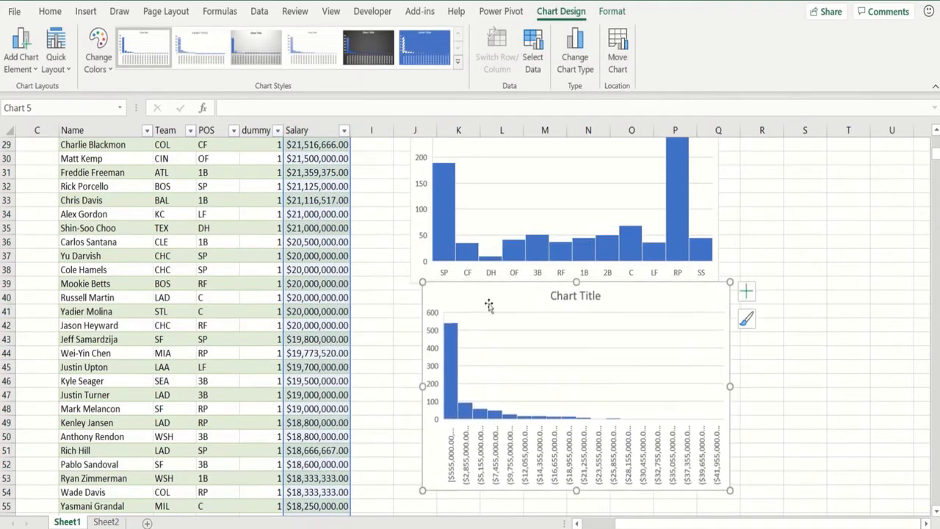
- Open Format Axis for the salary histogram's horizontal axis
{"action": "right_click", "coordinate": [491, 457]}
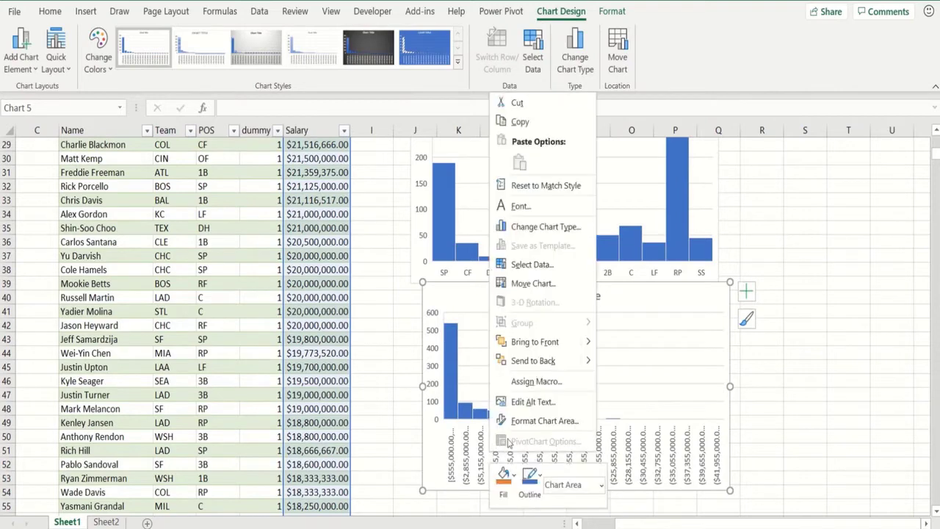
{"action": "key", "text": "Escape"}
{"action": "left_click", "coordinate": [481, 462]}
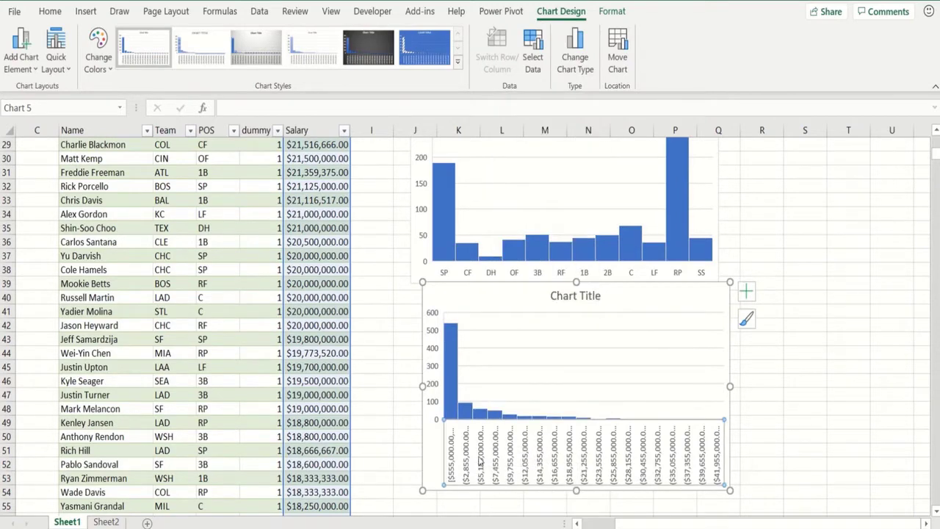
{"action": "right_click", "coordinate": [479, 462]}
{"action": "left_click", "coordinate": [509, 446]}
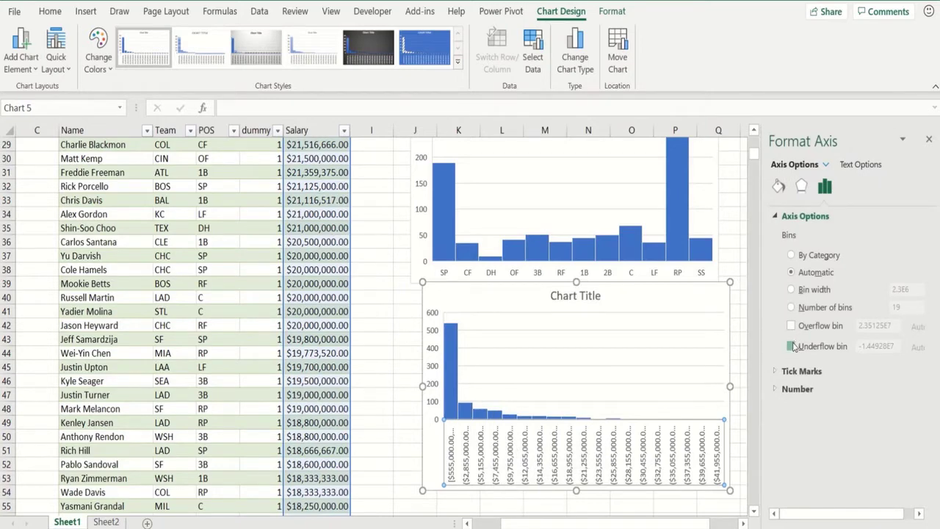
- Enable an underflow bin at 1e6 and an overflow bin at 2.6e7, and set bin width to 5e6
{"action": "left_click", "coordinate": [791, 346]}
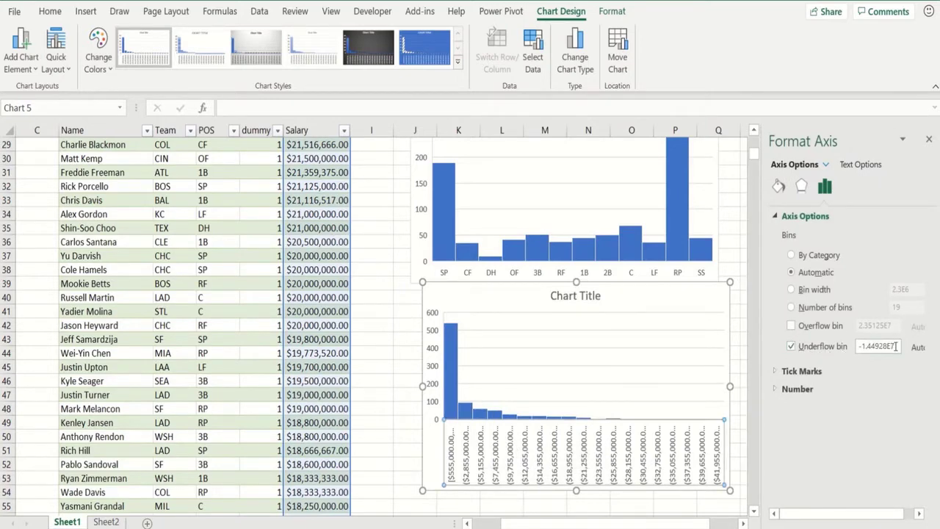
{"action": "left_click_drag", "start_coordinate": [895, 346], "coordinate": [837, 348]}
{"action": "type", "text": "1"}
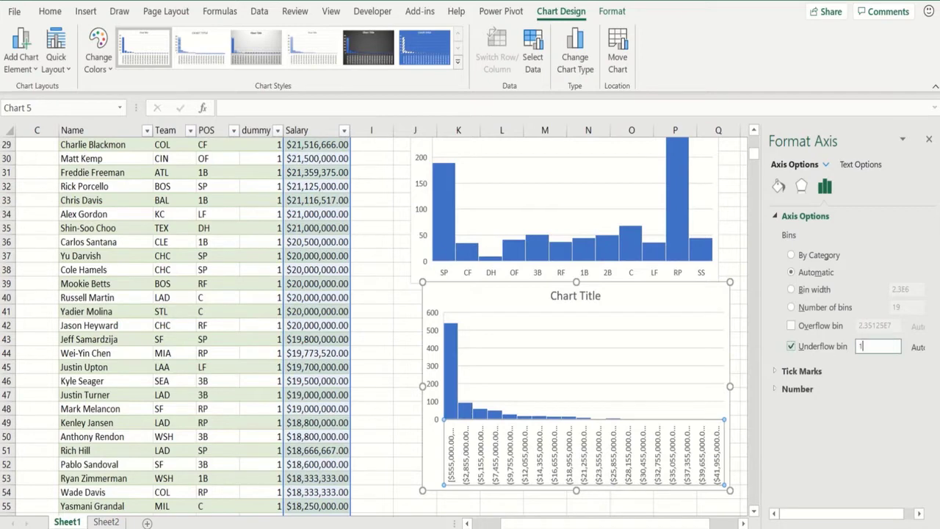
{"action": "type", "text": "e6"}
{"action": "left_click", "coordinate": [790, 326]}
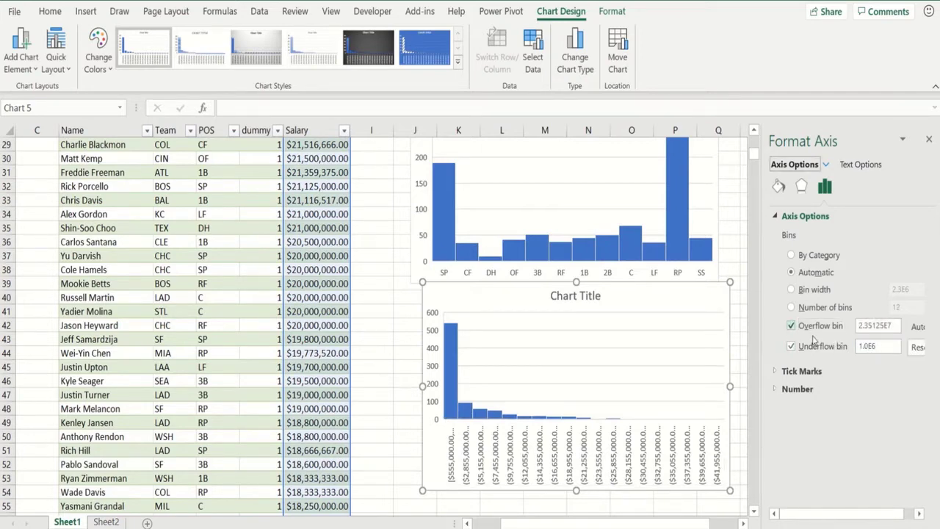
{"action": "left_click", "coordinate": [890, 325]}
{"action": "left_click_drag", "start_coordinate": [894, 325], "coordinate": [835, 327]}
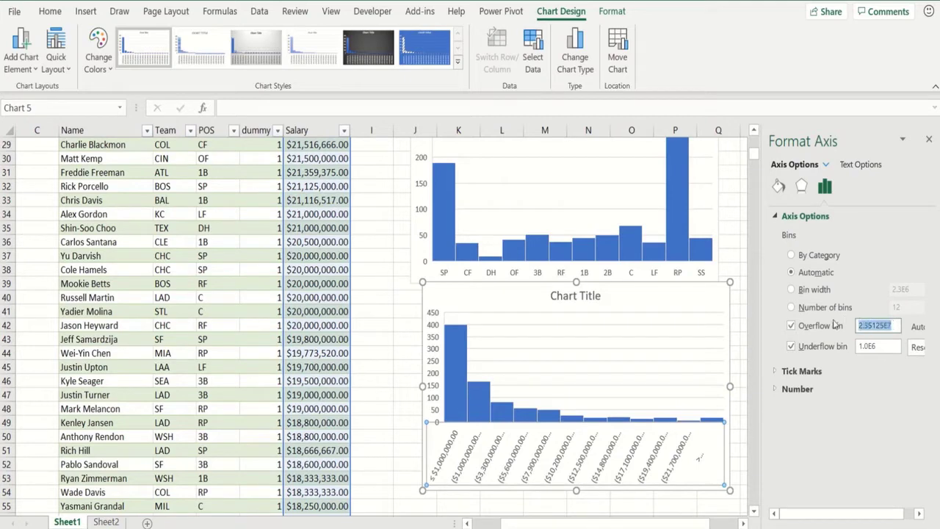
{"action": "type", "text": "2"}
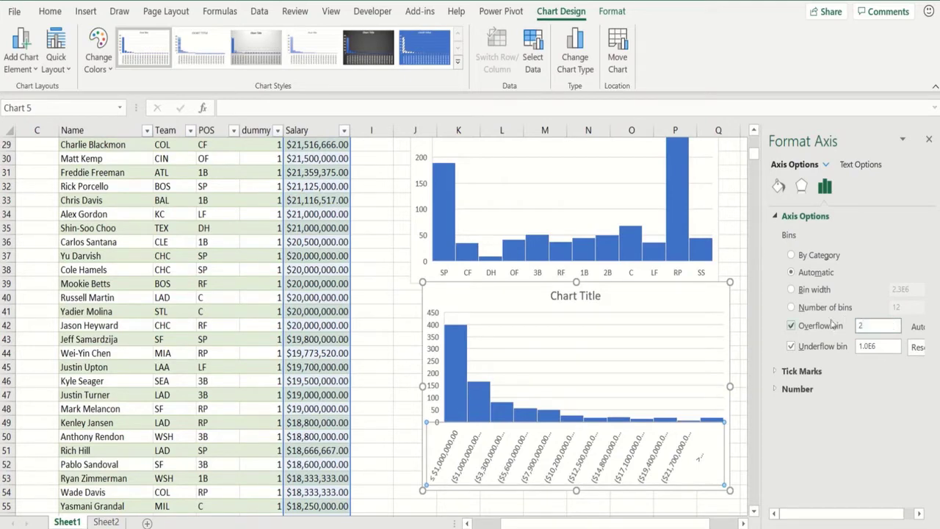
{"action": "type", "text": ".6e6"}
{"action": "left_click", "coordinate": [790, 290]}
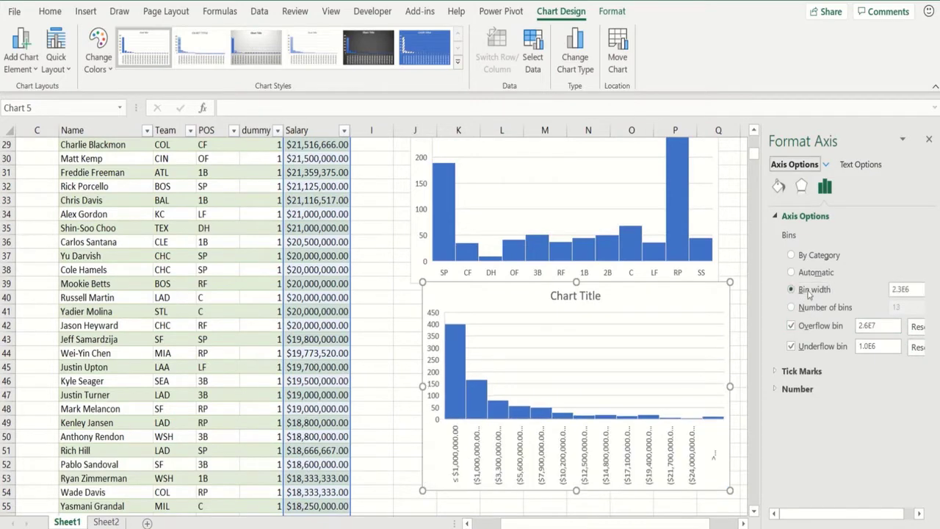
{"action": "left_click_drag", "start_coordinate": [912, 289], "coordinate": [869, 288]}
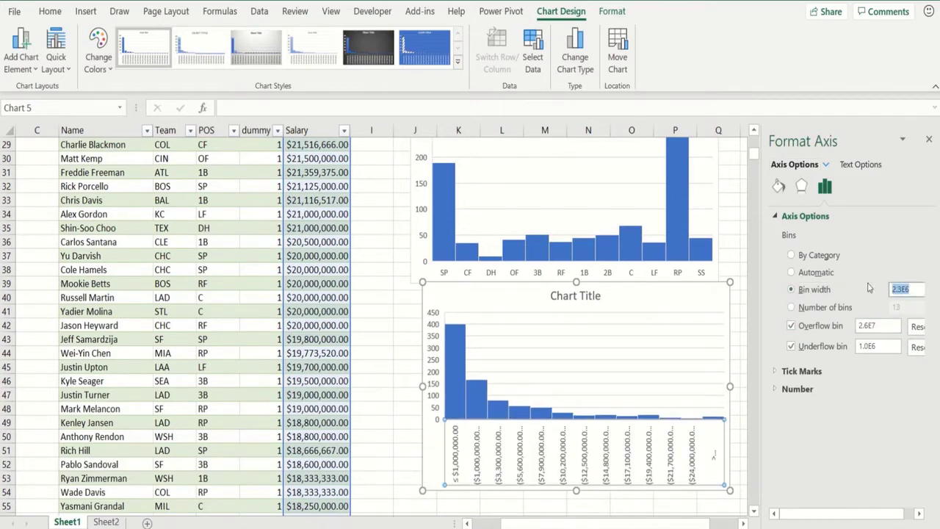
{"action": "type", "text": "5e6"}
{"action": "left_click", "coordinate": [406, 439]}
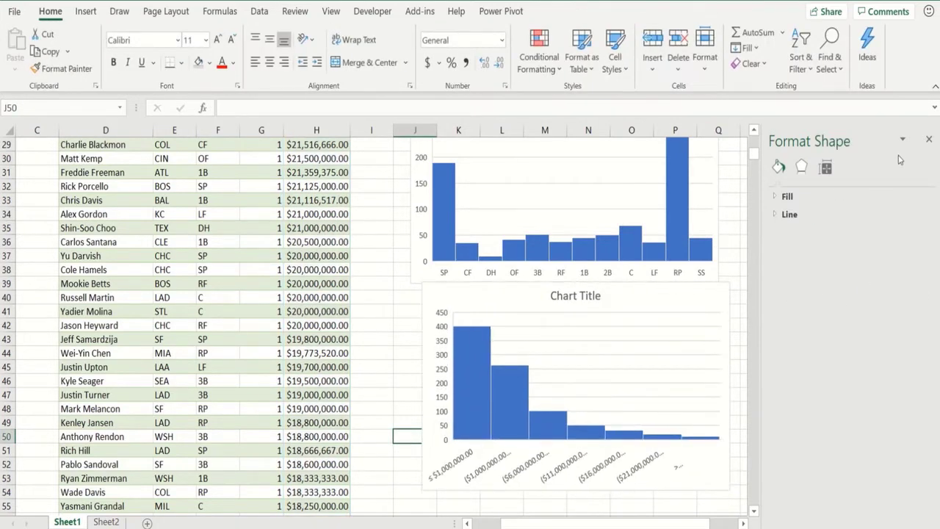
- Close the format pane and stretch the salary histogram rightward so its bin labels lie flat
{"action": "left_click", "coordinate": [928, 140]}
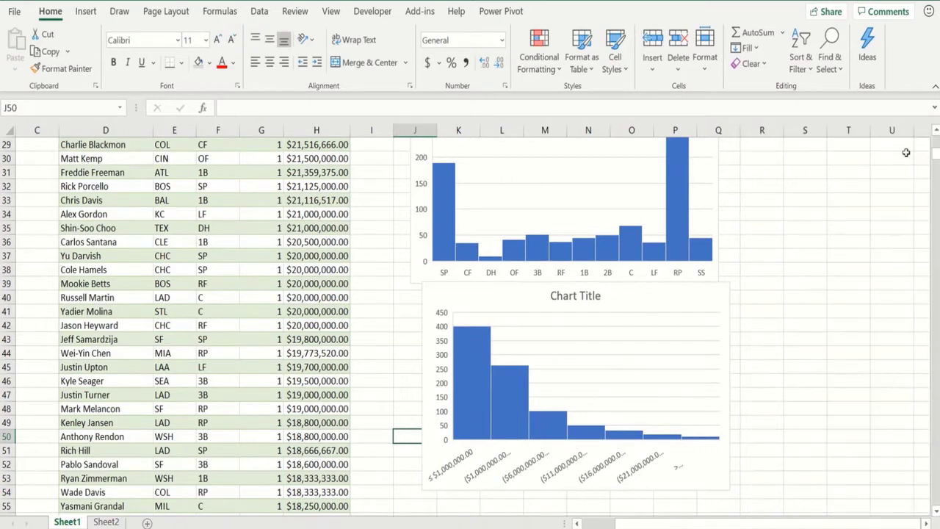
{"action": "left_click", "coordinate": [723, 385]}
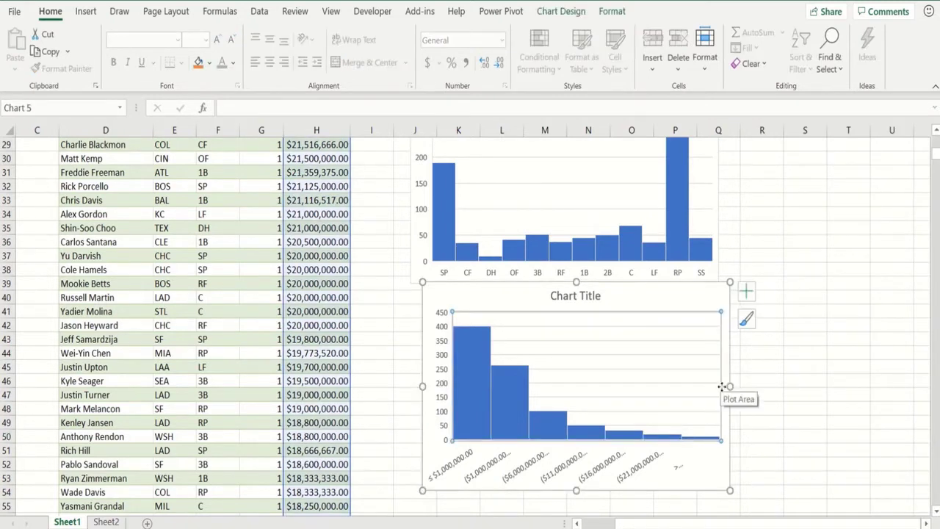
{"action": "left_click_drag", "start_coordinate": [727, 384], "coordinate": [873, 388]}
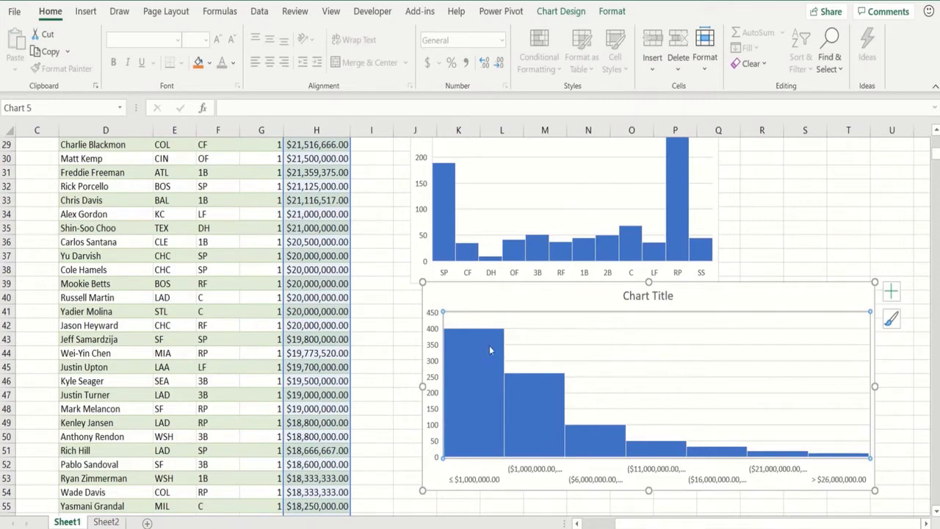
{"action": "mouse_move", "coordinate": [484, 348]}
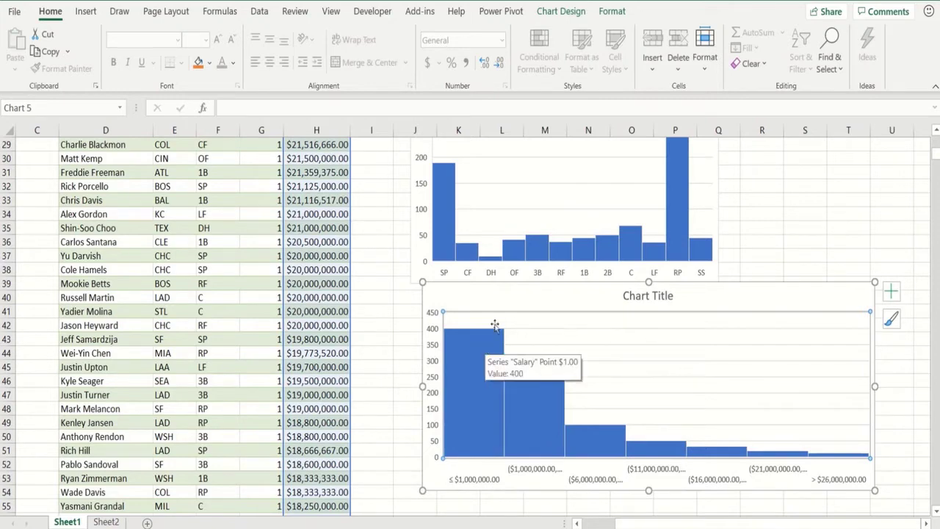
- Replace the salary histogram's 'Chart Title' placeholder with the title 'Salaries'
{"action": "left_click", "coordinate": [624, 295]}
{"action": "double_click", "coordinate": [624, 295]}
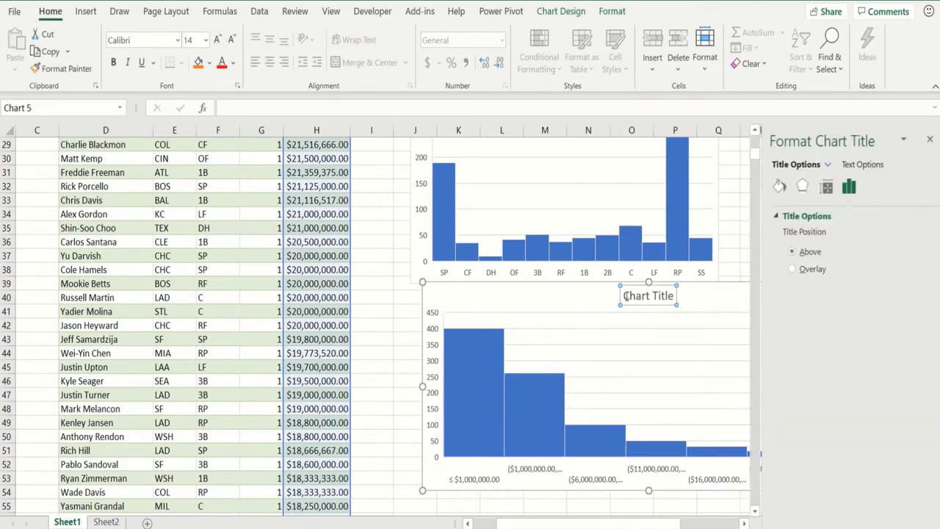
{"action": "left_click", "coordinate": [928, 138]}
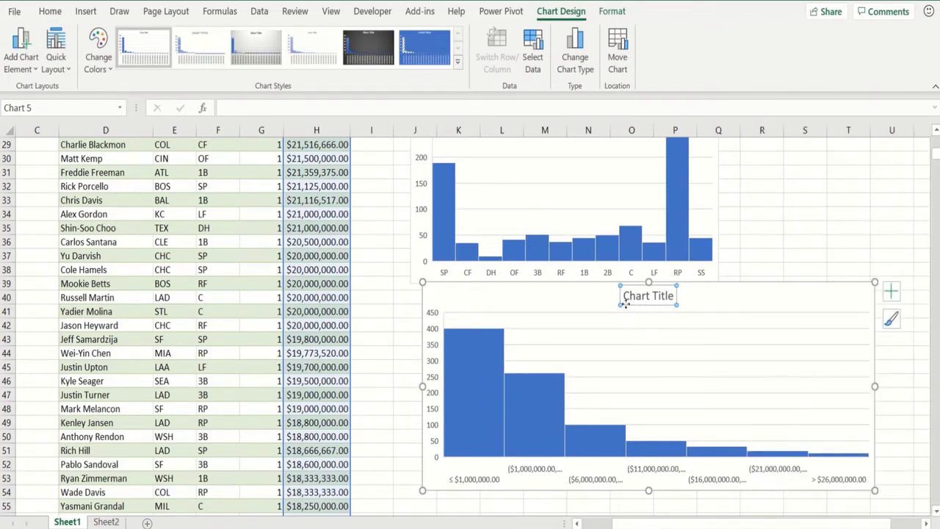
{"action": "left_click_drag", "start_coordinate": [624, 295], "coordinate": [673, 296]}
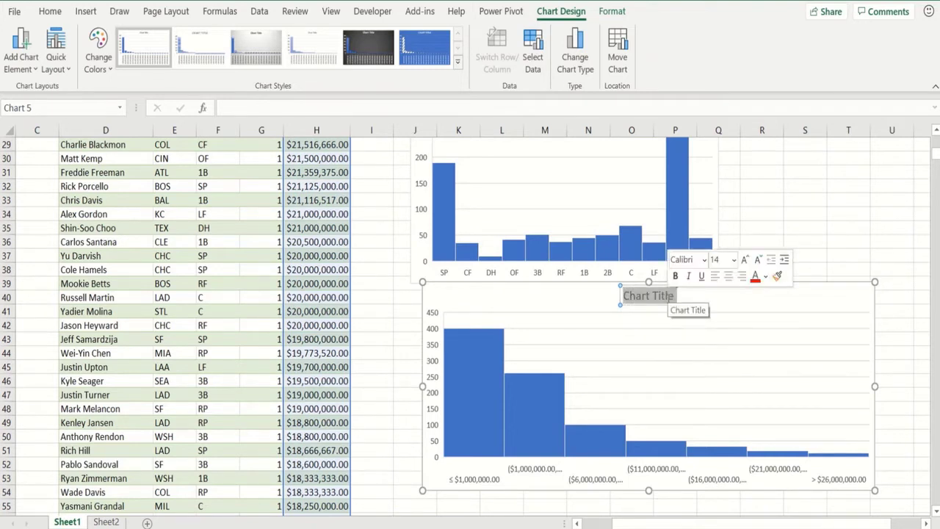
{"action": "type", "text": "Slari"}
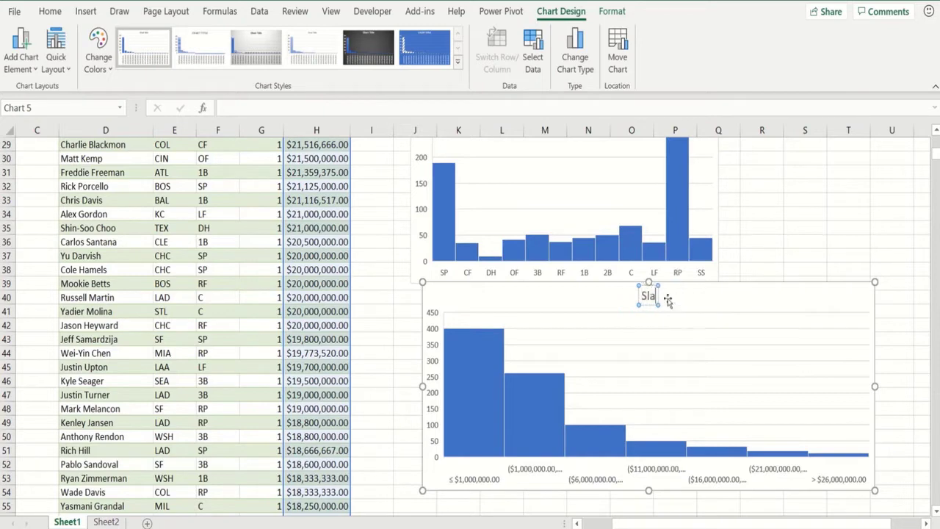
{"action": "key", "text": "BackSpace"}
{"action": "key", "text": "BackSpace"}
{"action": "key", "text": "BackSpace"}
{"action": "key", "text": "BackSpace"}
{"action": "key", "text": "BackSpace"}
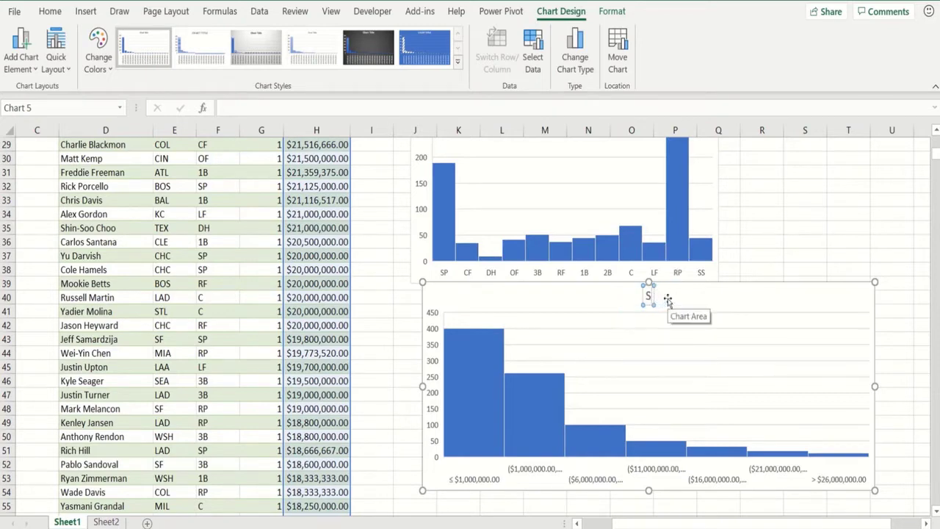
{"action": "type", "text": "Salarie"}
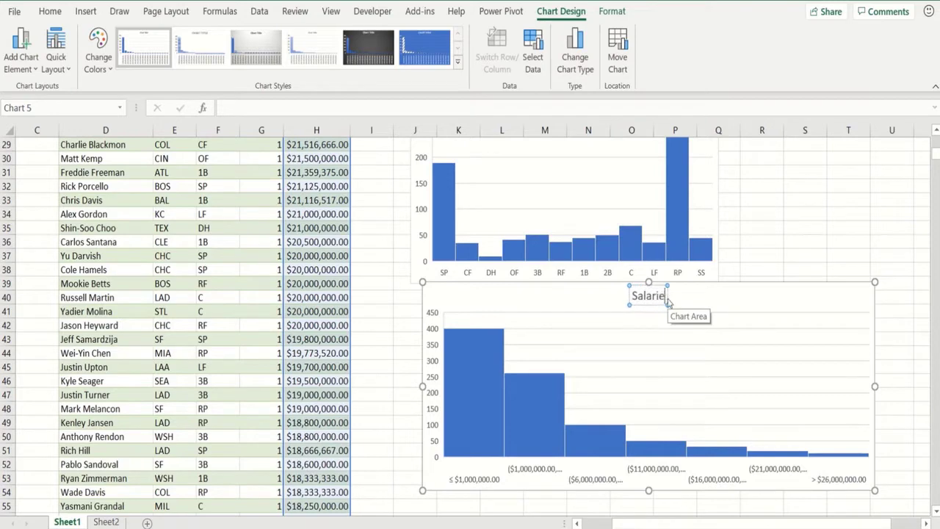
{"action": "type", "text": "s"}
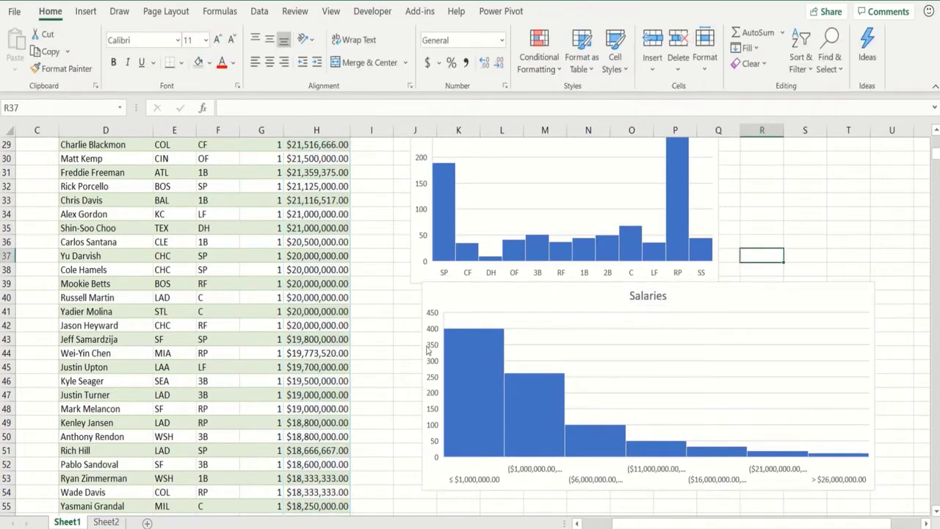
- Select the POS column from its header down to the last player row
{"action": "key", "text": "Page_Up"}
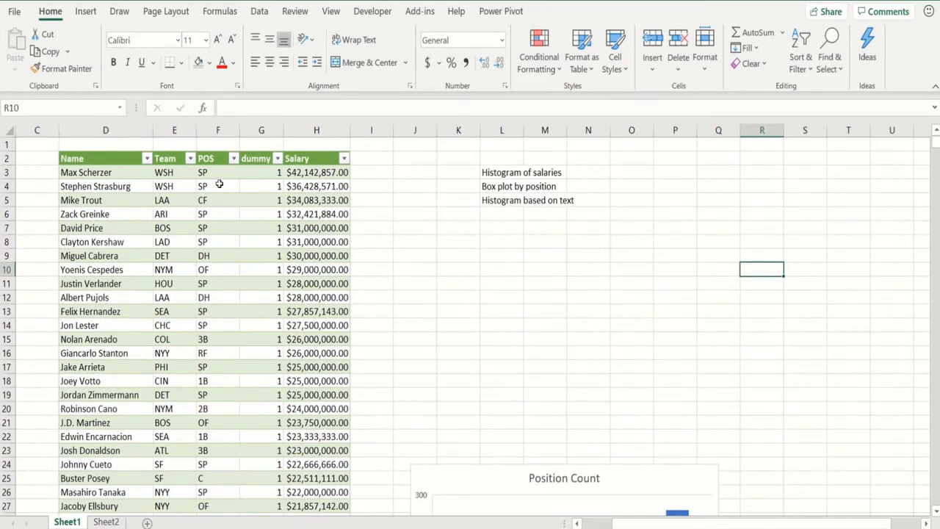
{"action": "left_click", "coordinate": [216, 160]}
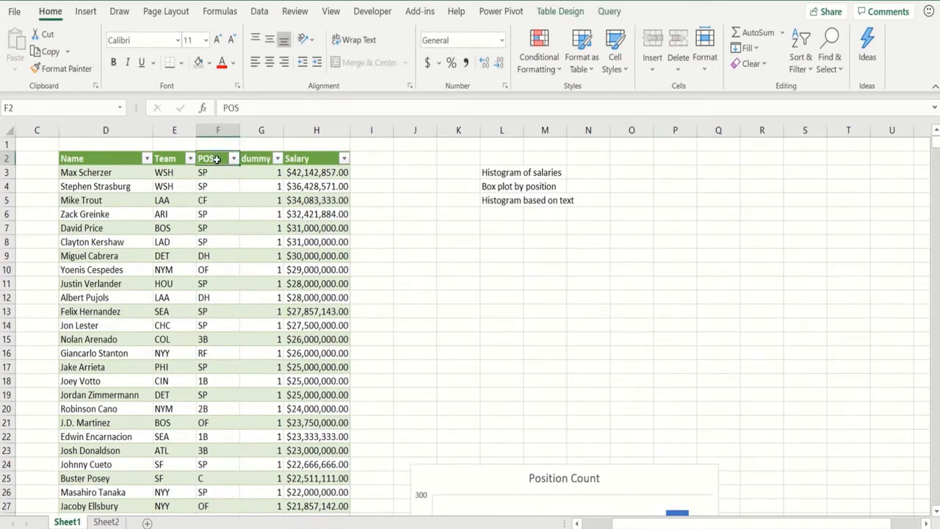
{"action": "key", "text": "ctrl+shift+Down"}
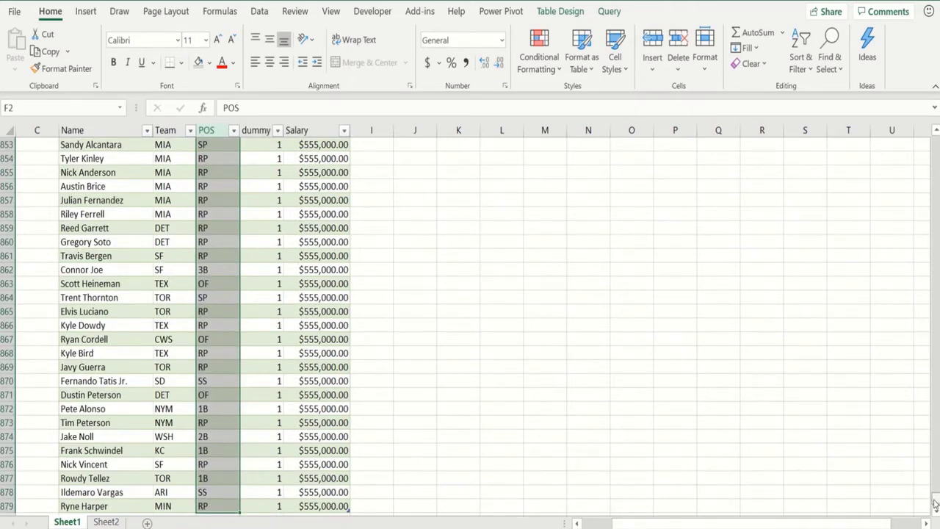
{"action": "scroll", "coordinate": [934, 503], "scroll_direction": "up", "scroll_amount": 17}
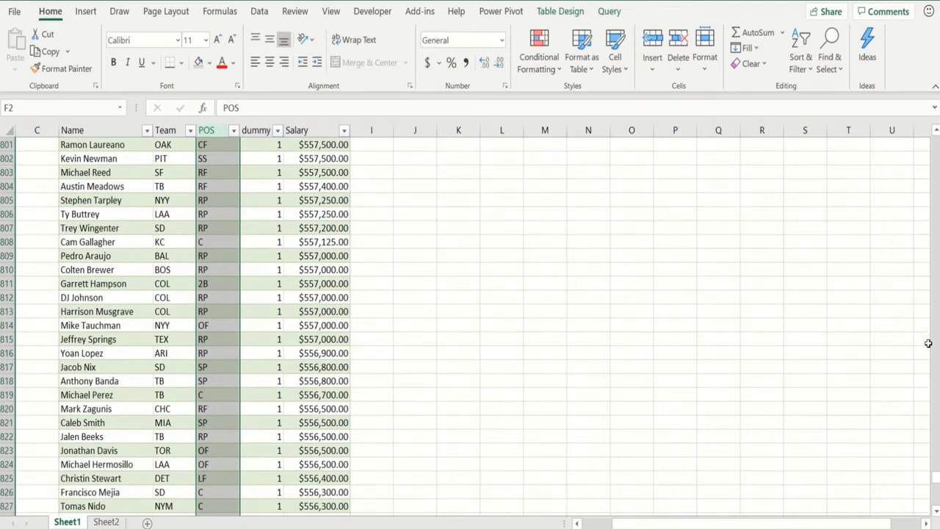
{"action": "left_click_drag", "start_coordinate": [936, 479], "coordinate": [930, 140]}
{"action": "left_click", "coordinate": [937, 378]}
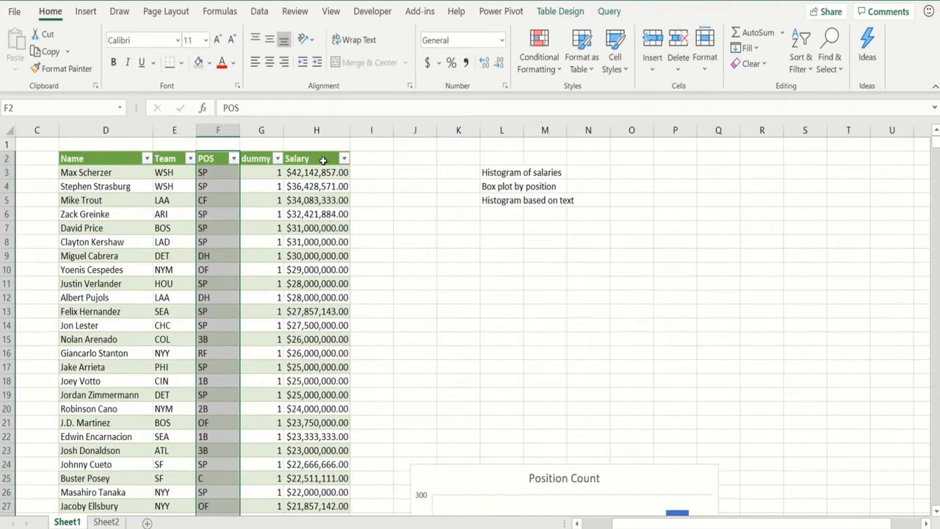
- Reselect the POS column and add the whole Salary column to the selection
{"action": "left_click", "coordinate": [322, 160]}
{"action": "left_click", "coordinate": [323, 160], "text": "ctrl"}
{"action": "key", "text": "ctrl+shift+Down"}
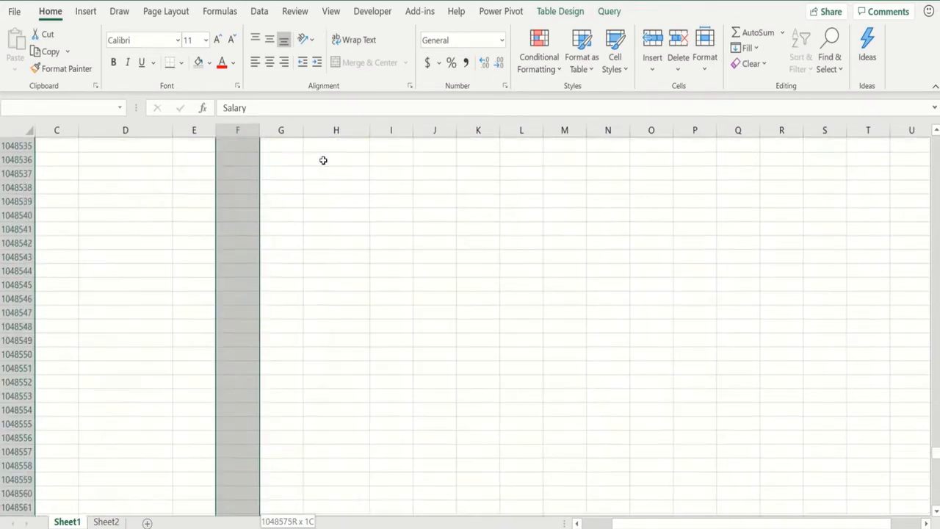
{"action": "key", "text": "ctrl+shift+Up"}
{"action": "key", "text": "ctrl+shift+Up"}
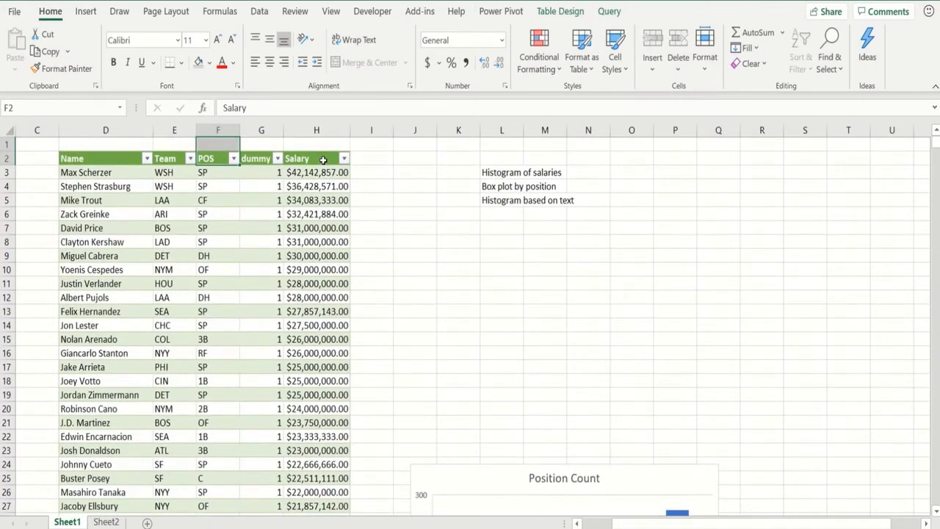
{"action": "mouse_move", "coordinate": [220, 162]}
{"action": "left_mouse_down"}
{"action": "mouse_move", "coordinate": [186, 486]}
{"action": "mouse_move", "coordinate": [234, 511]}
{"action": "mouse_move", "coordinate": [243, 98]}
{"action": "mouse_move", "coordinate": [221, 156]}
{"action": "left_mouse_up"}
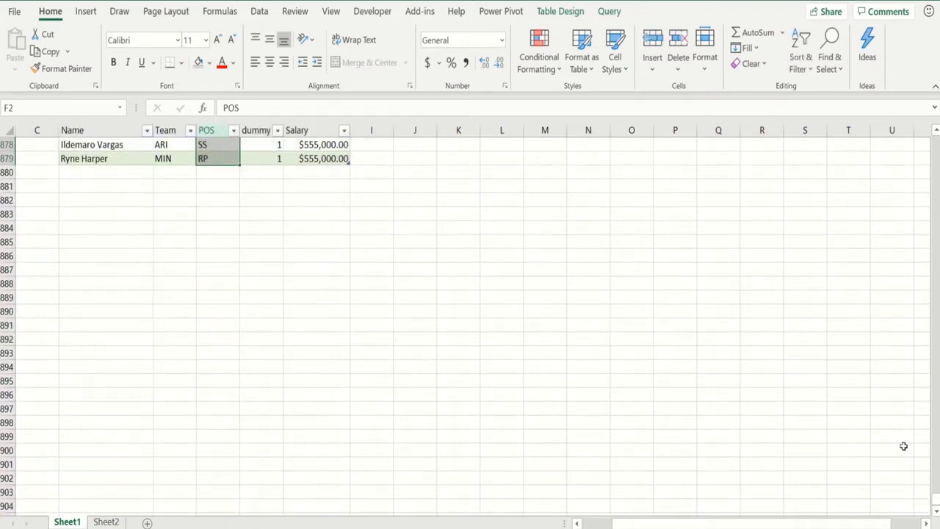
{"action": "scroll", "coordinate": [935, 504], "scroll_direction": "up", "scroll_amount": 20}
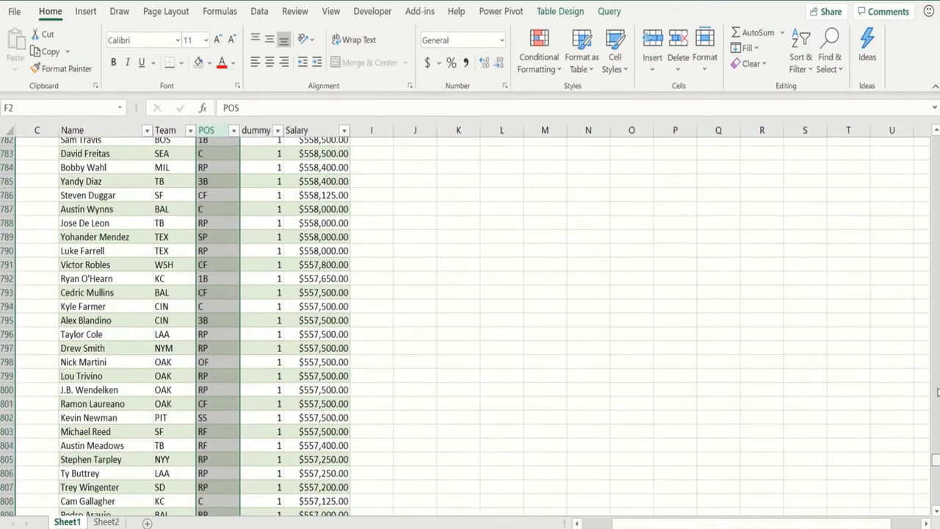
{"action": "left_click_drag", "start_coordinate": [936, 132], "coordinate": [923, 93]}
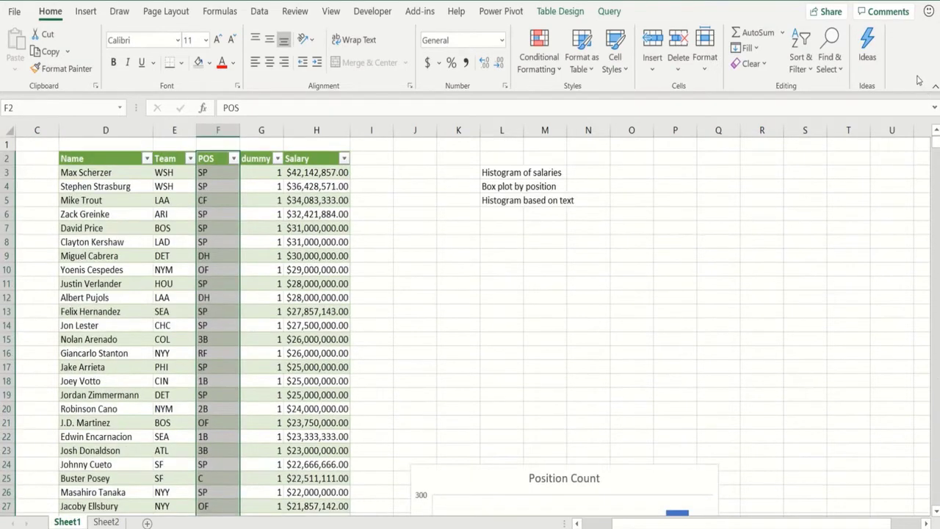
{"action": "left_click", "coordinate": [317, 161], "text": "ctrl"}
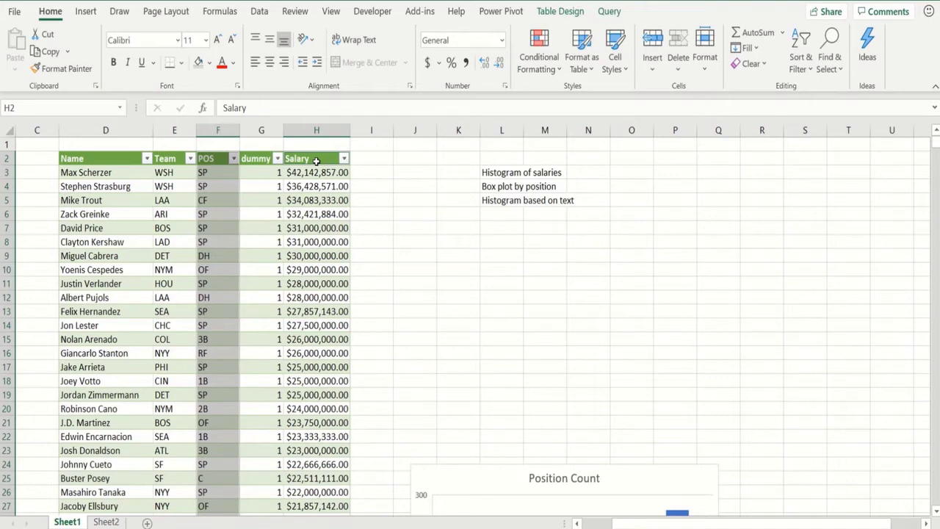
{"action": "key", "text": "ctrl+shift+Down"}
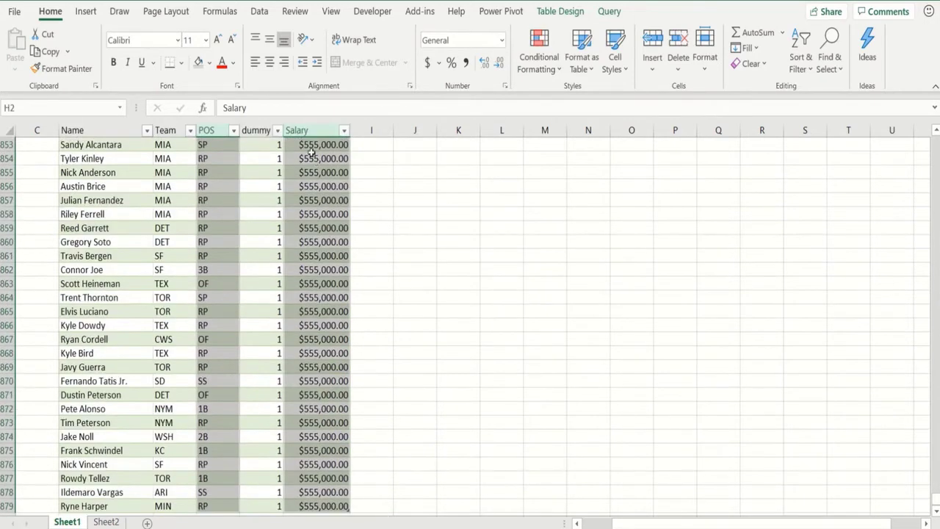
- Insert a box and whisker chart of salaries by position
{"action": "left_click", "coordinate": [86, 13]}
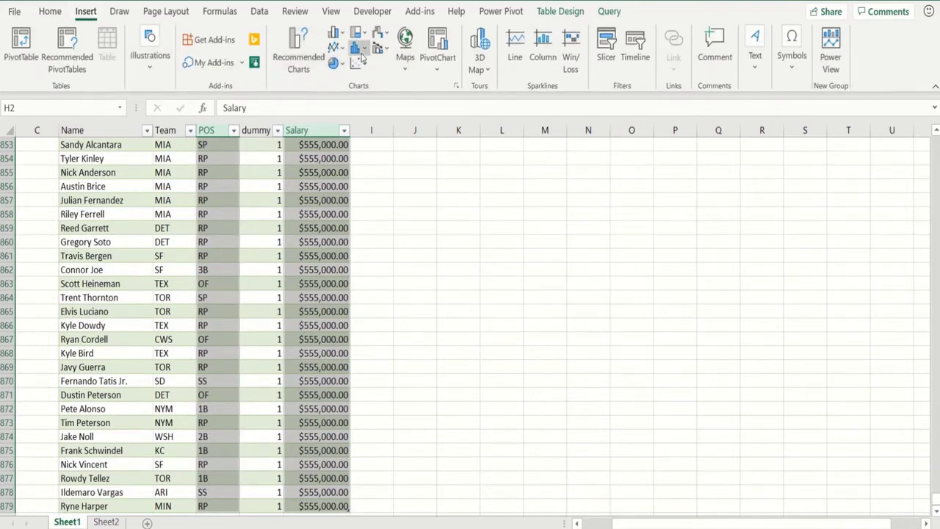
{"action": "left_click", "coordinate": [365, 55]}
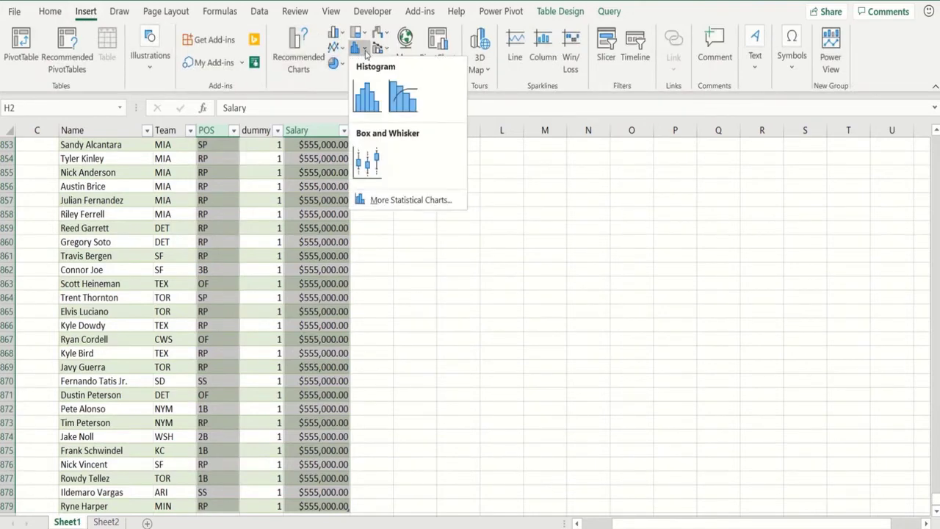
{"action": "left_click", "coordinate": [370, 160]}
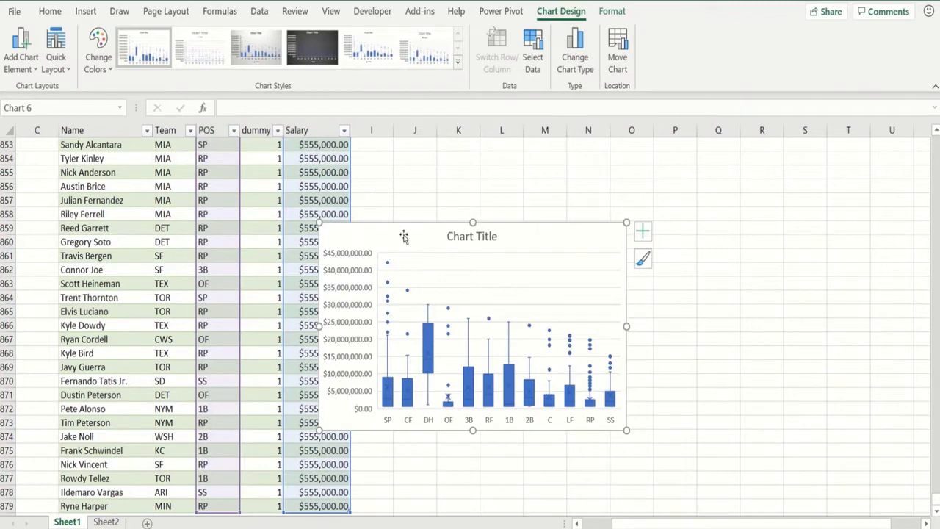
{"action": "left_click_drag", "start_coordinate": [399, 235], "coordinate": [476, 240]}
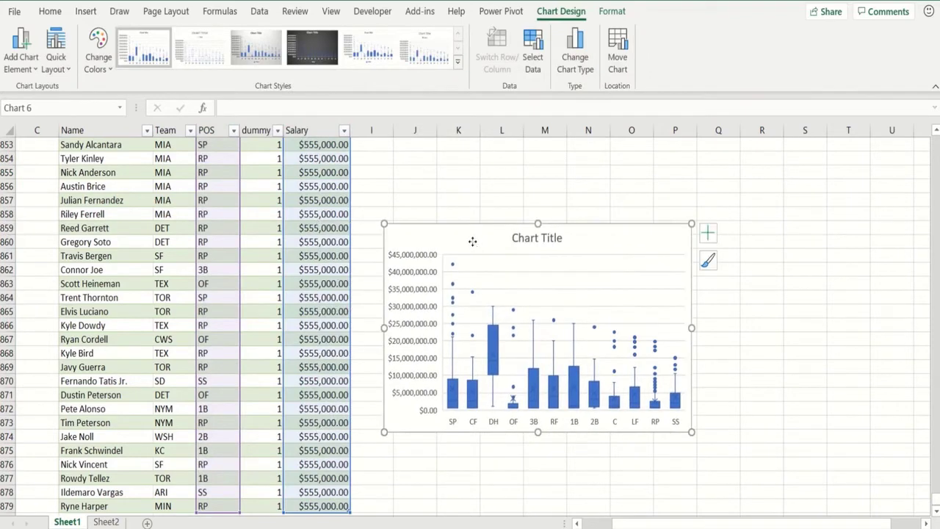
- Cut the box plot and paste it at cell K56, below the Salaries histogram
{"action": "right_click", "coordinate": [472, 240]}
{"action": "left_click", "coordinate": [508, 195]}
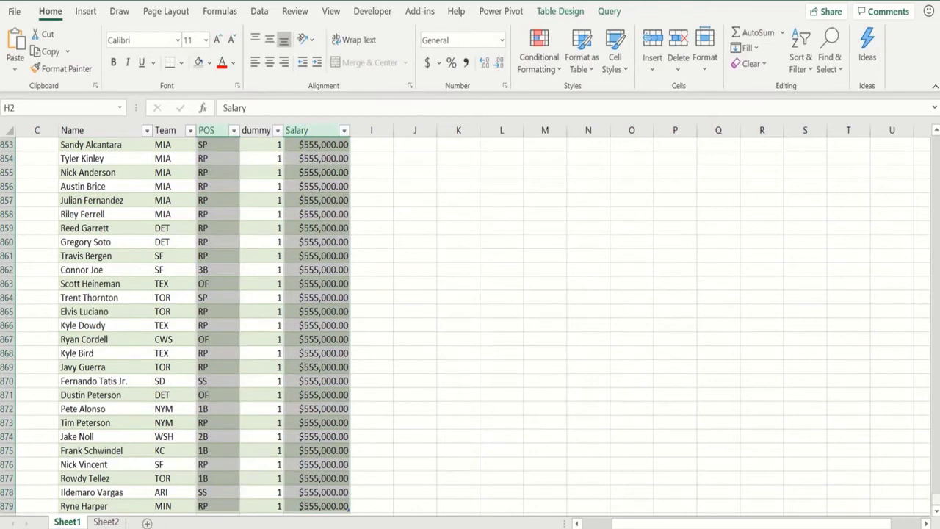
{"action": "scroll", "coordinate": [934, 342], "scroll_direction": "up", "scroll_amount": 20}
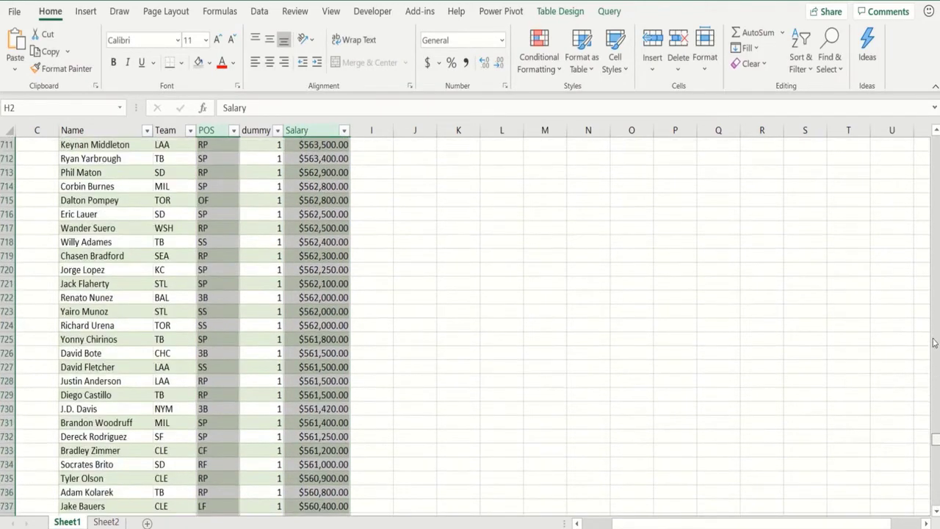
{"action": "scroll", "coordinate": [929, 261], "scroll_direction": "up", "scroll_amount": 20}
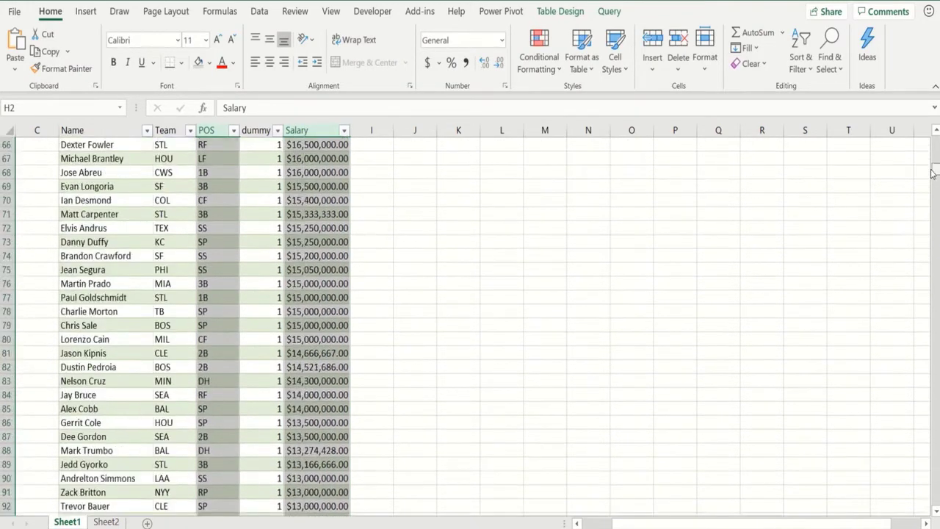
{"action": "scroll", "coordinate": [930, 156], "scroll_direction": "down", "scroll_amount": 7}
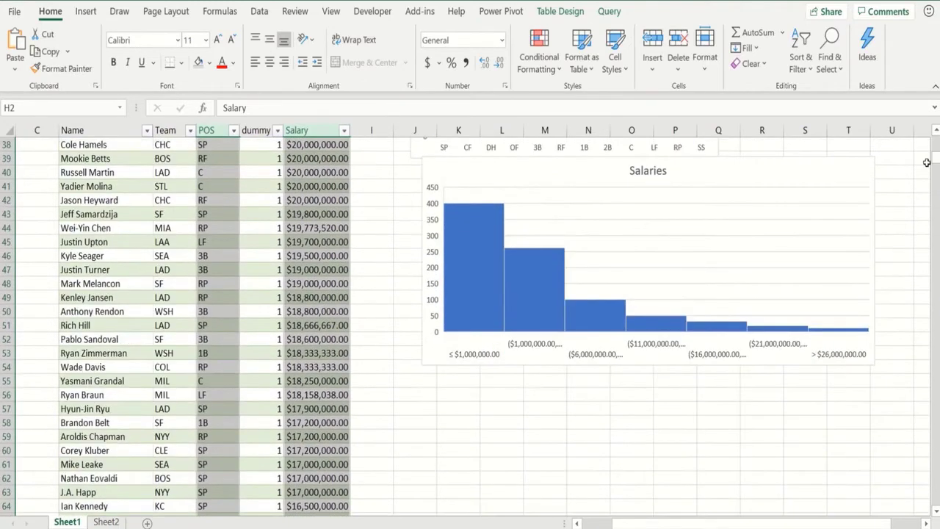
{"action": "left_click", "coordinate": [467, 394]}
{"action": "right_click", "coordinate": [467, 394]}
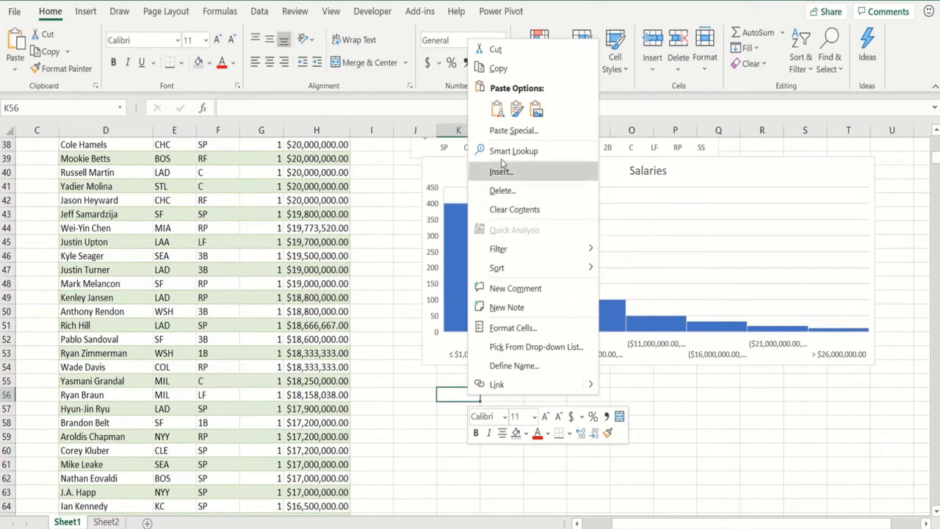
{"action": "left_click", "coordinate": [496, 110]}
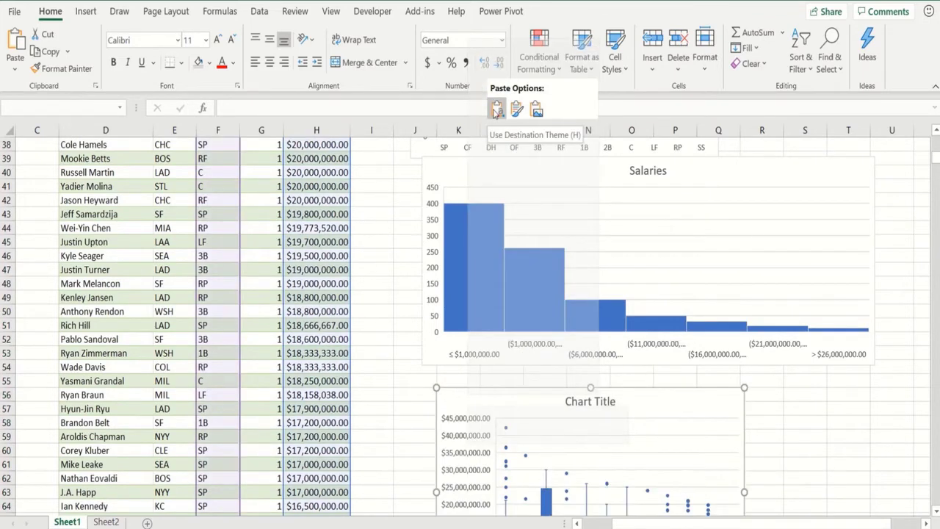
{"action": "left_click", "coordinate": [386, 407]}
{"action": "key", "text": "Return"}
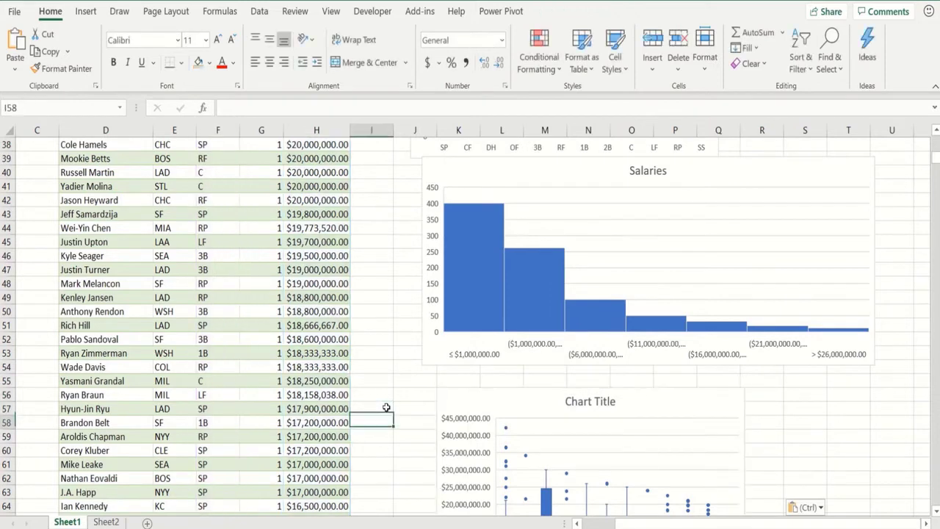
{"action": "key", "text": "Return"}
{"action": "key", "text": "Return"}
{"action": "key", "text": "Return"}
{"action": "key", "text": "Return"}
{"action": "key", "text": "Return"}
{"action": "key", "text": "Return"}
{"action": "key", "text": "Return"}
{"action": "key", "text": "Return"}
{"action": "key", "text": "Return"}
{"action": "key", "text": "Return"}
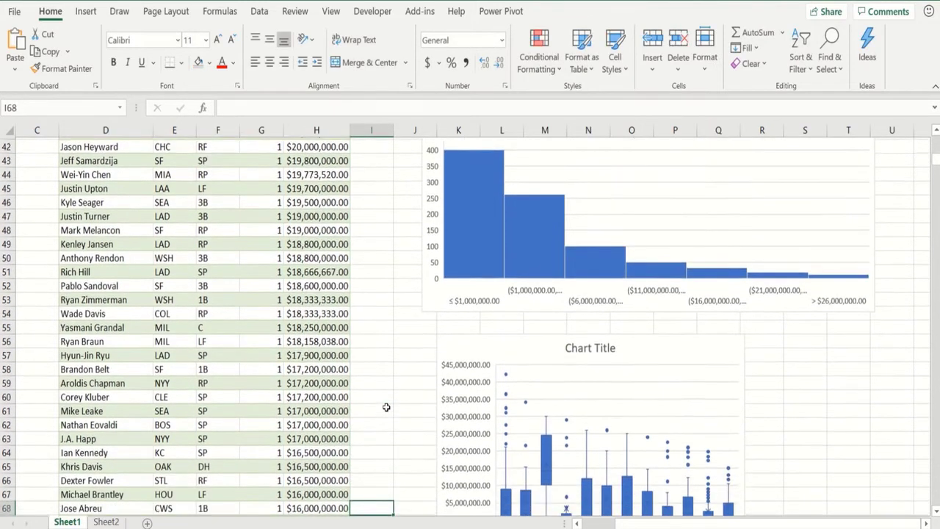
{"action": "key", "text": "Return"}
{"action": "key", "text": "Return"}
{"action": "key", "text": "Return"}
{"action": "key", "text": "Return"}
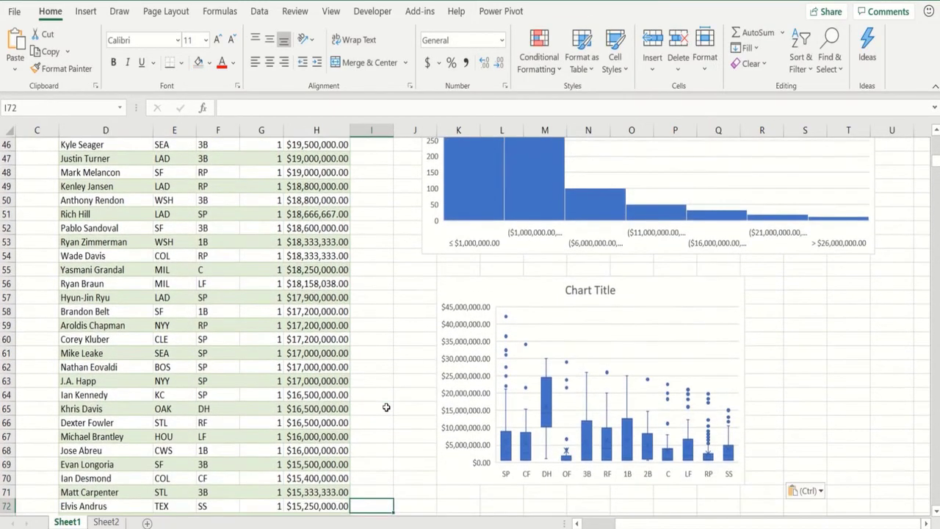
- Replace the box plot's 'Chart Title' placeholder with 'Box Plot by Position of Salaries'
{"action": "left_click", "coordinate": [568, 297]}
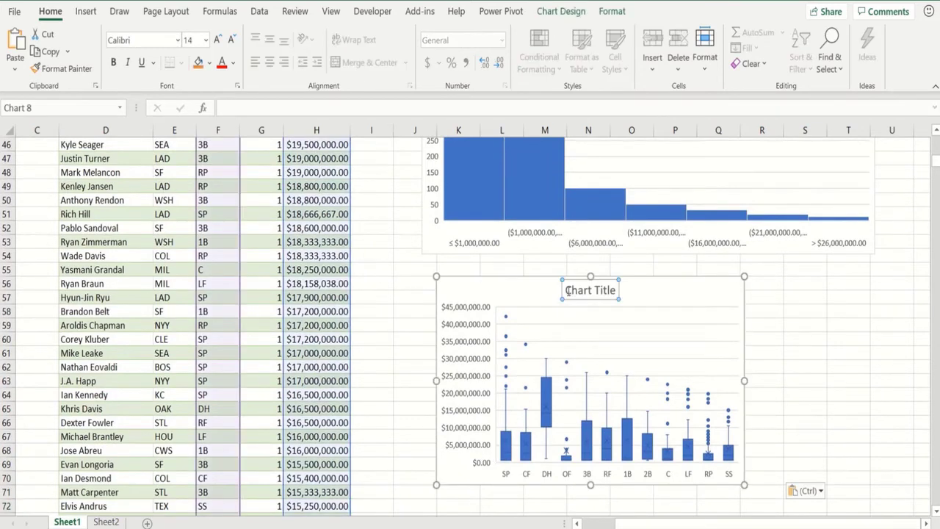
{"action": "left_click_drag", "start_coordinate": [566, 290], "coordinate": [618, 291]}
{"action": "type", "text": "B"}
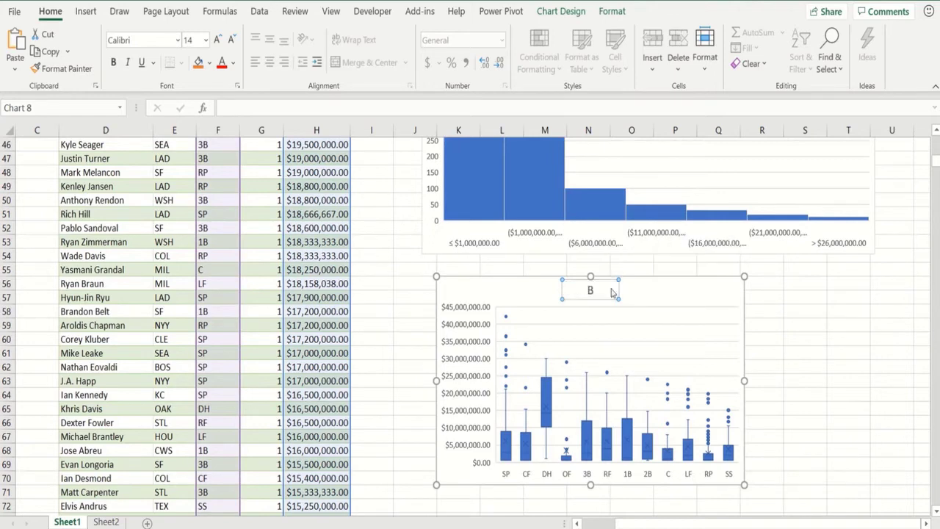
{"action": "type", "text": "ox Plot"}
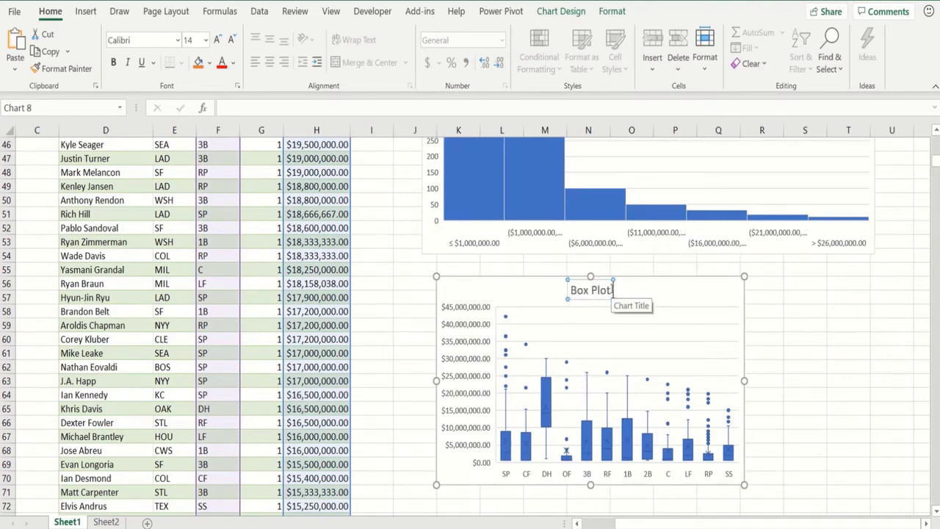
{"action": "type", "text": " by Positio"}
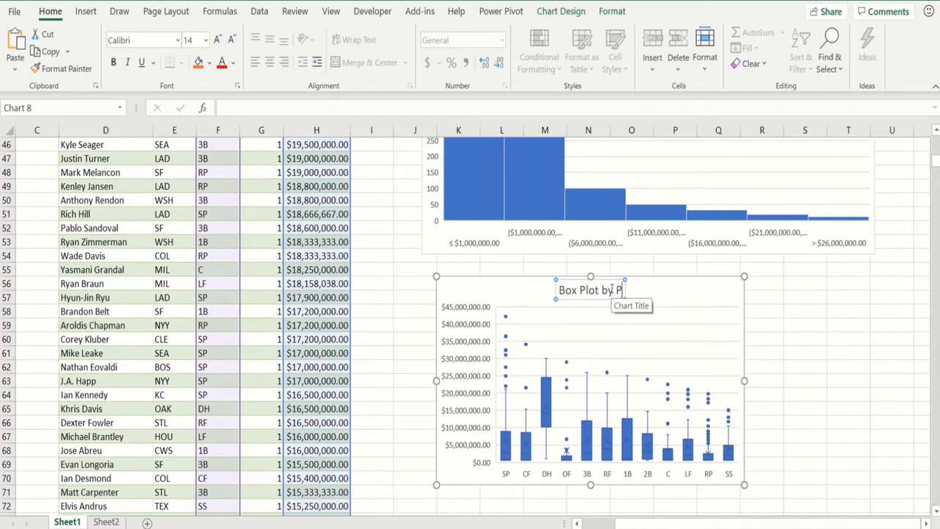
{"action": "type", "text": "n of Slarie"}
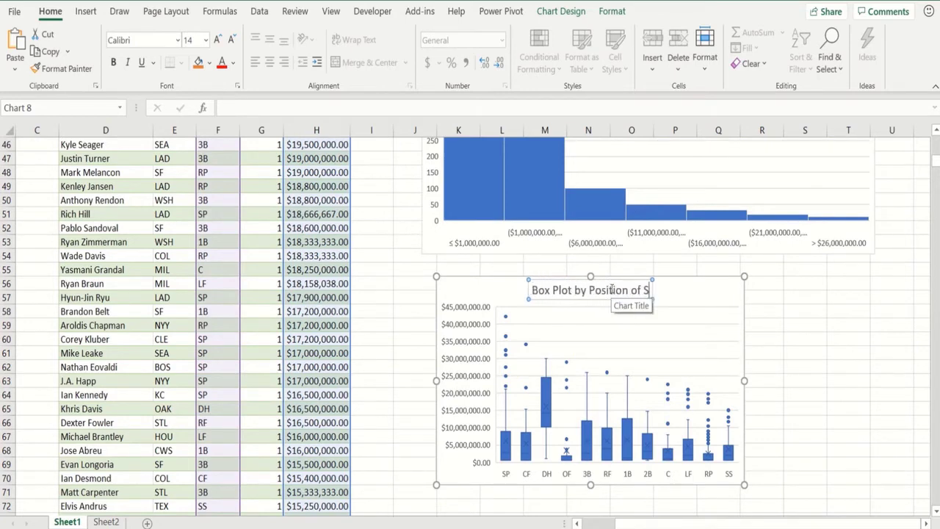
{"action": "key", "text": "BackSpace"}
{"action": "key", "text": "BackSpace"}
{"action": "key", "text": "BackSpace"}
{"action": "key", "text": "BackSpace"}
{"action": "key", "text": "BackSpace"}
{"action": "key", "text": "BackSpace"}
{"action": "key", "text": "BackSpace"}
{"action": "type", "text": "Sa"}
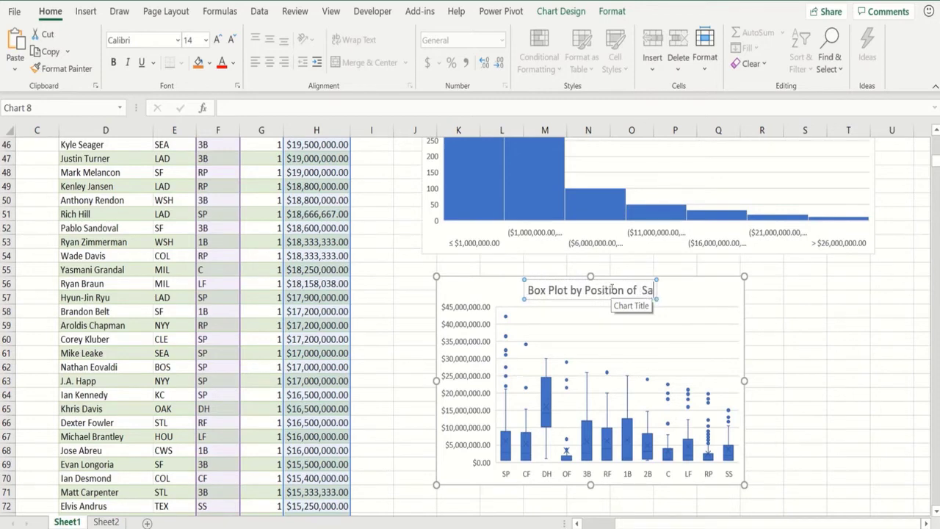
{"action": "type", "text": "laries"}
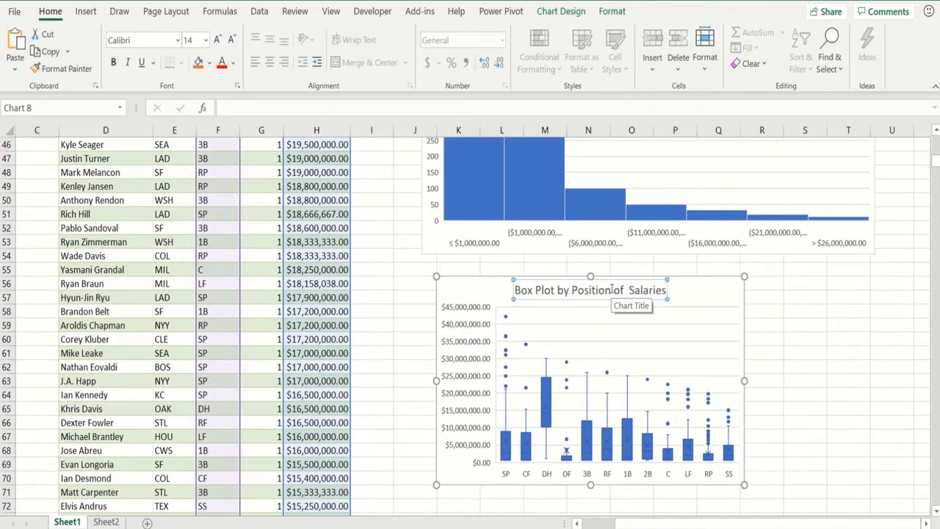
{"action": "key", "text": "Return"}
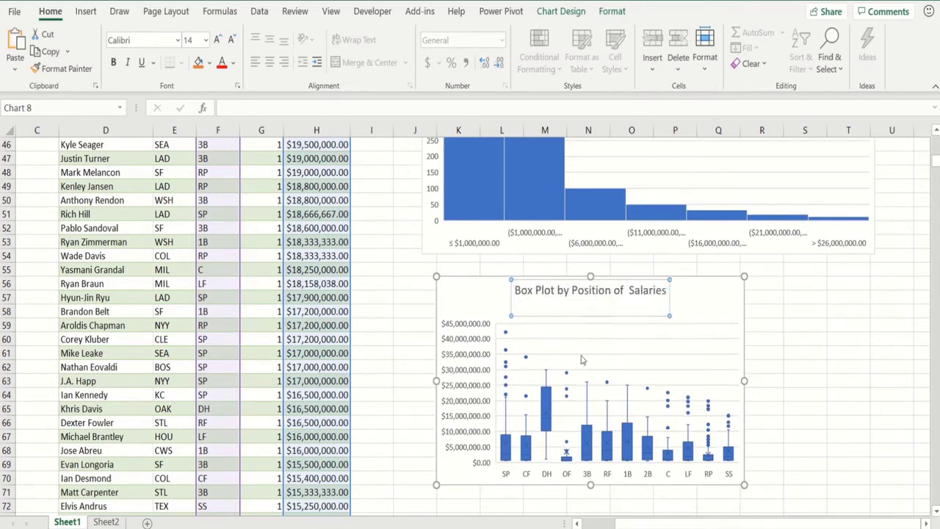
{"action": "left_click", "coordinate": [407, 382]}
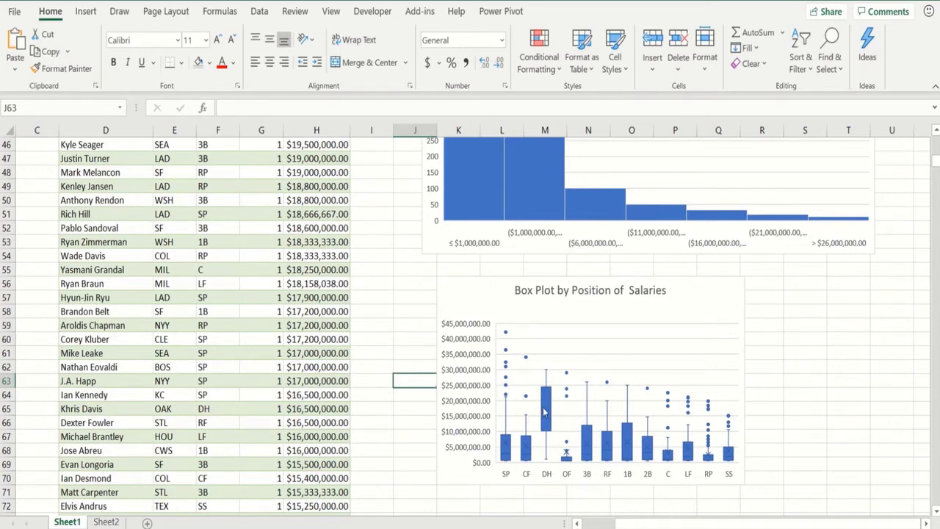
- Browse Amazon's 259 results for the author's books, checking ratings like Marketing Analytics' 4.5 stars
{"action": "mouse_move", "coordinate": [545, 411]}
{"action": "left_click", "coordinate": [396, 283]}
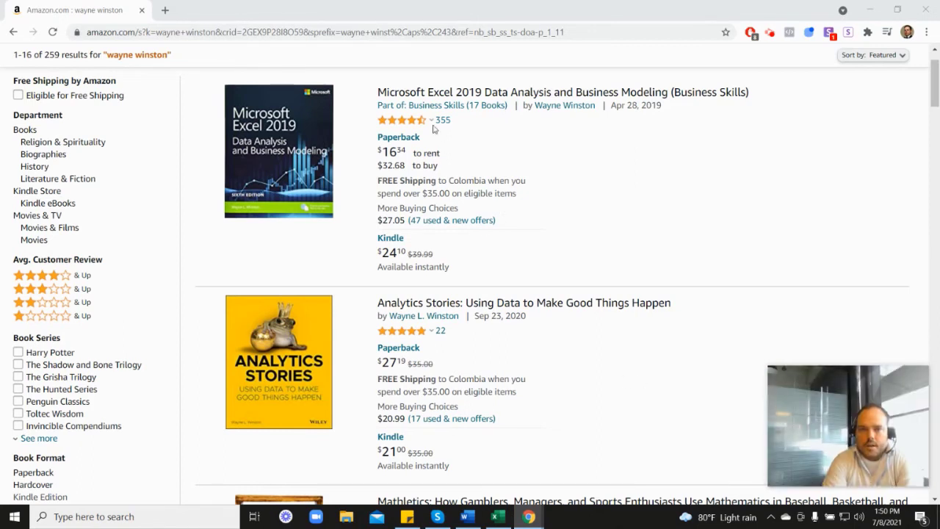
{"action": "mouse_move", "coordinate": [403, 126]}
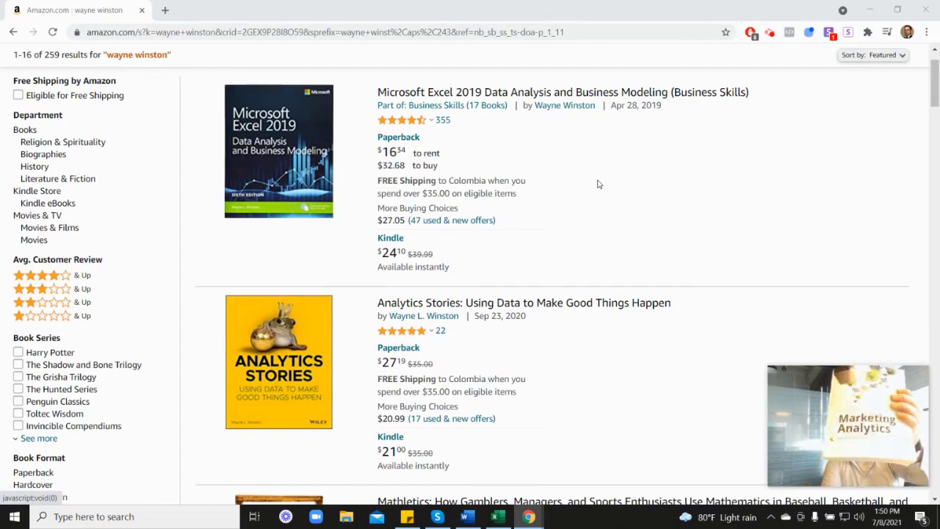
{"action": "scroll", "coordinate": [837, 304], "scroll_direction": "down", "scroll_amount": 4}
{"action": "scroll", "coordinate": [858, 257], "scroll_direction": "down", "scroll_amount": 4}
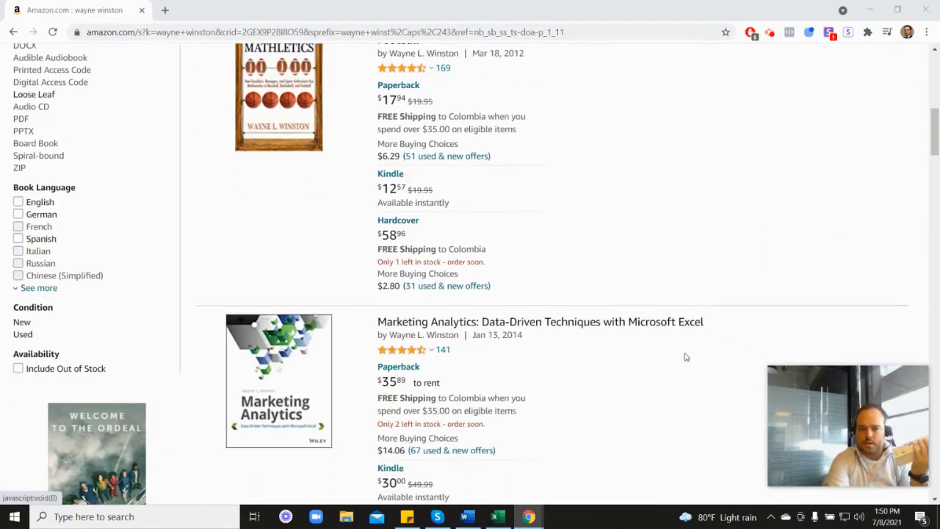
{"action": "mouse_move", "coordinate": [415, 276]}
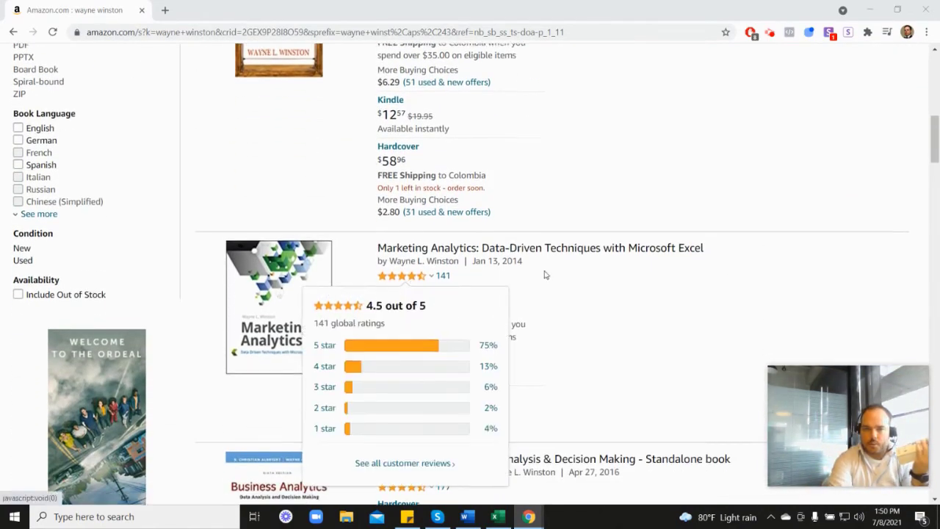
{"action": "scroll", "coordinate": [545, 273], "scroll_direction": "up", "scroll_amount": 6}
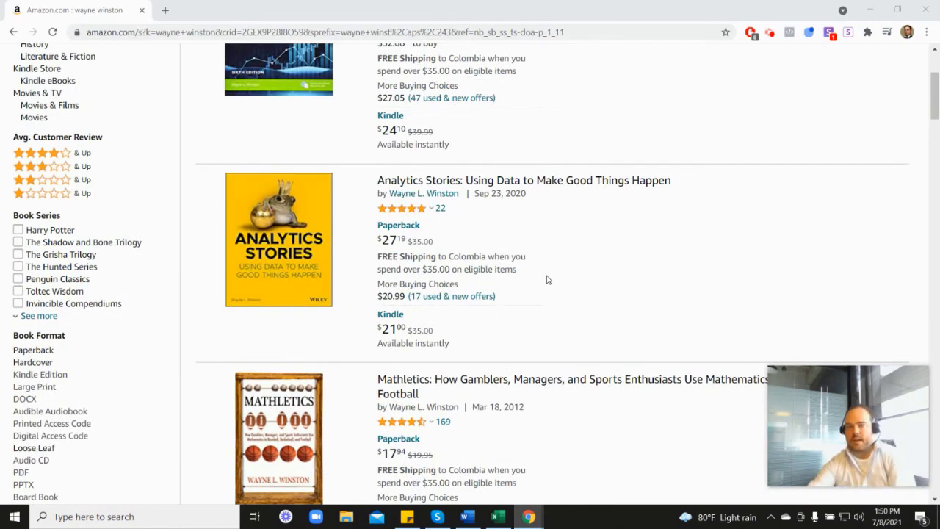